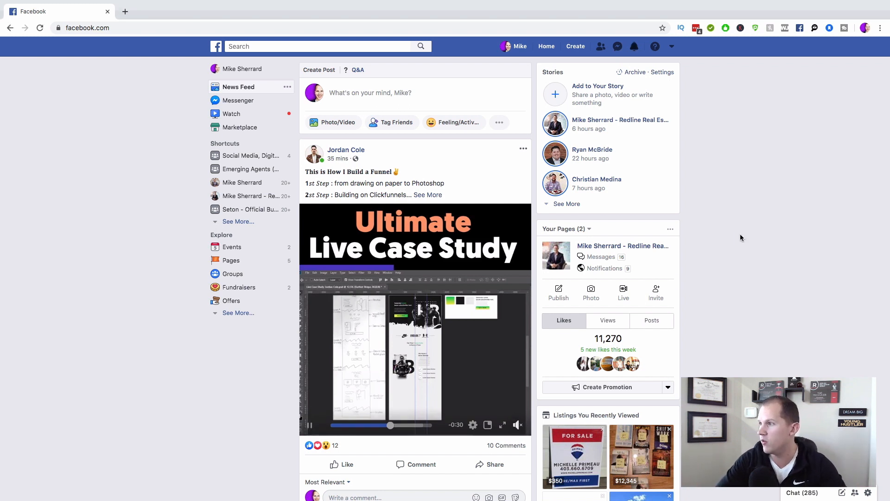
Step: Create a new ad with the Traffic campaign objective and continue to the ad set
click(574, 49)
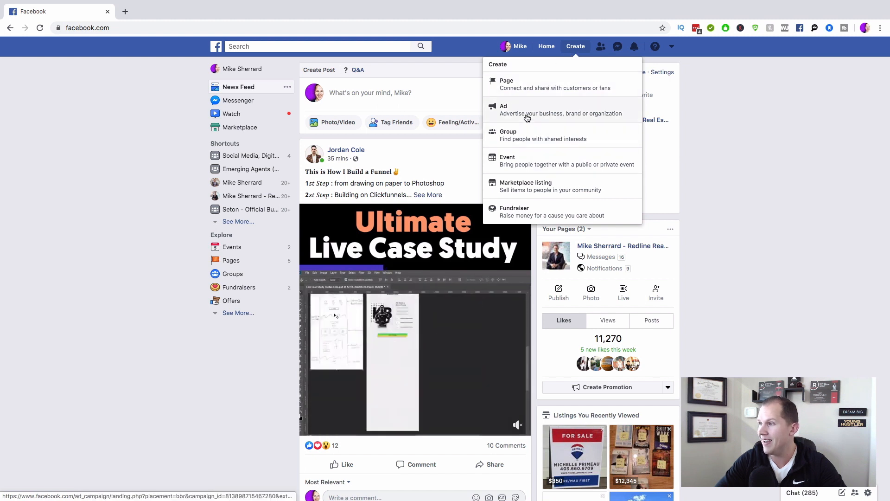
click(550, 111)
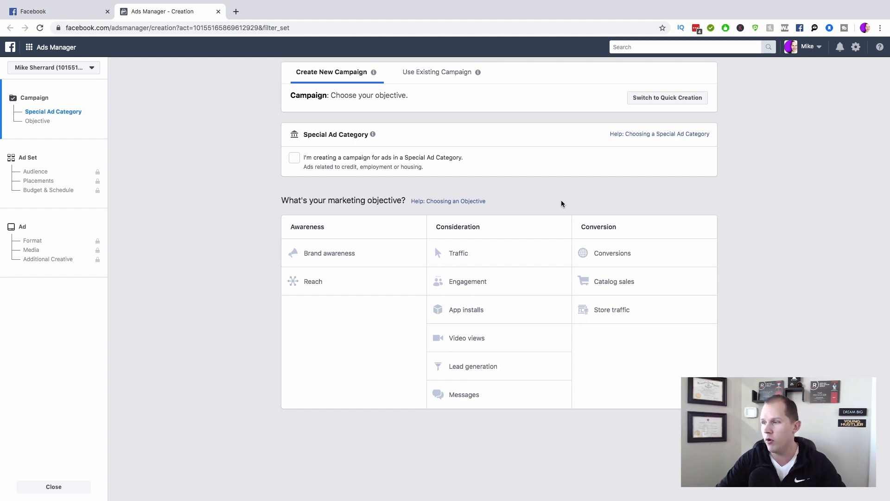
click(482, 250)
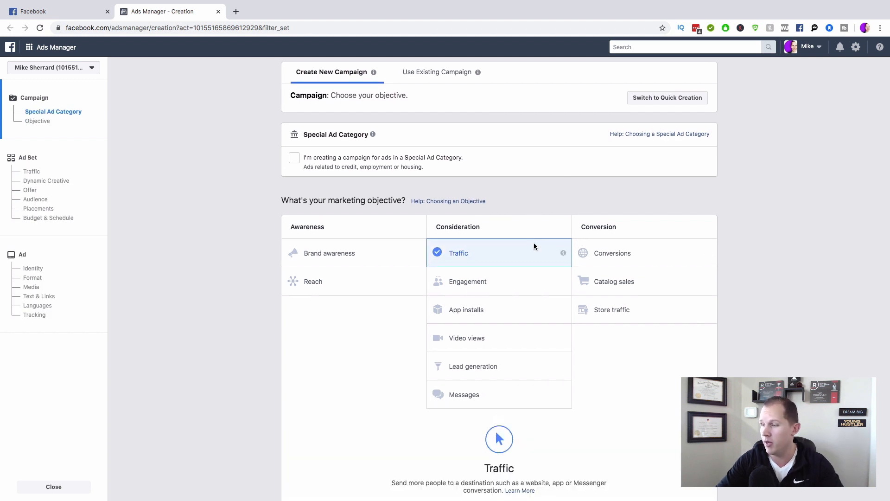
scroll(533, 246, down, 4)
scroll(500, 420, down, 2)
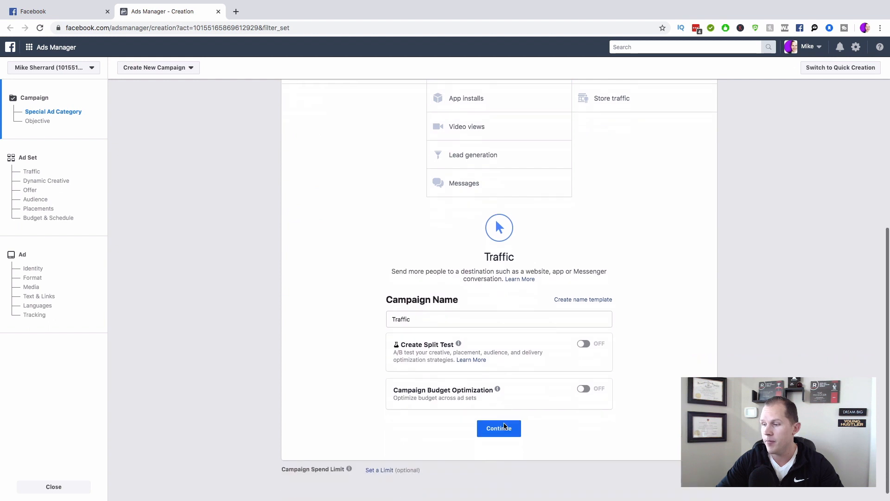
click(503, 418)
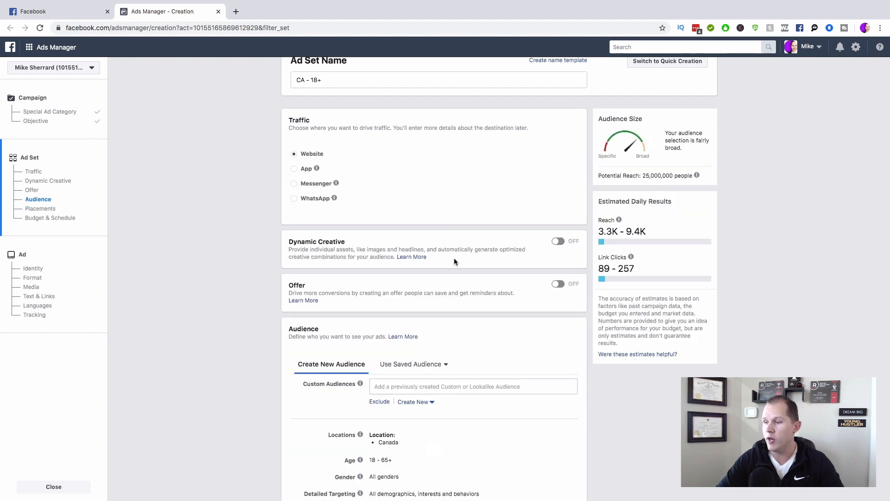
Step: Replace Canada with Calgary, Alberta as the audience location, shrinking its radius to 10 miles
scroll(455, 258, down, 5)
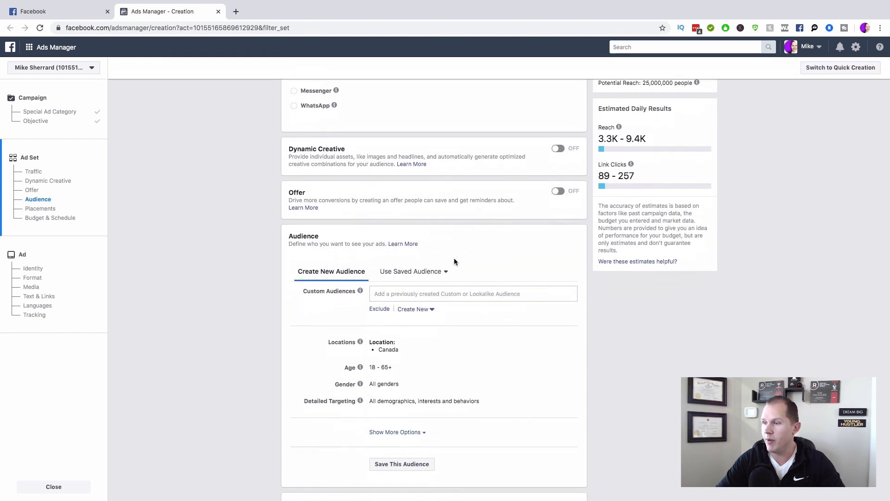
scroll(454, 262, down, 3)
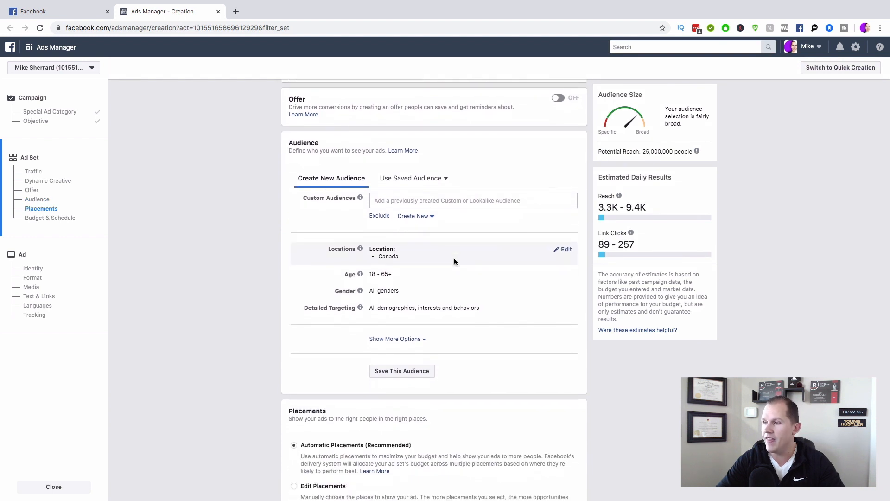
scroll(455, 261, down, 1)
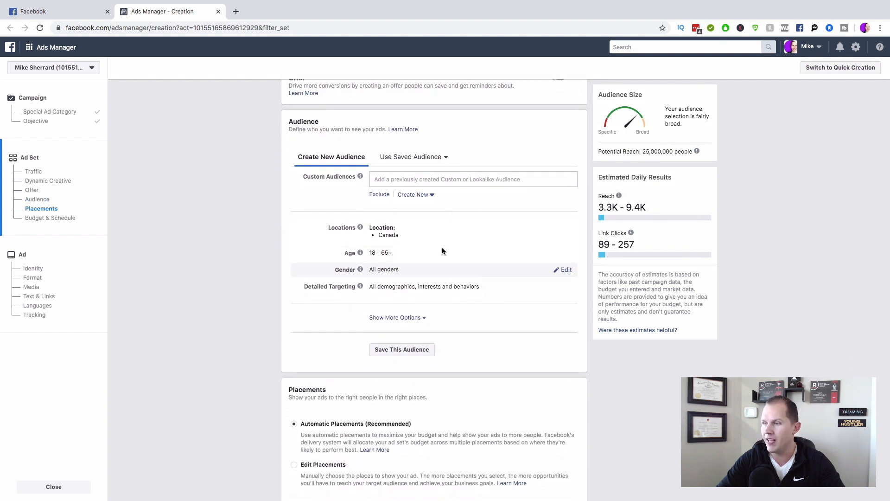
click(563, 229)
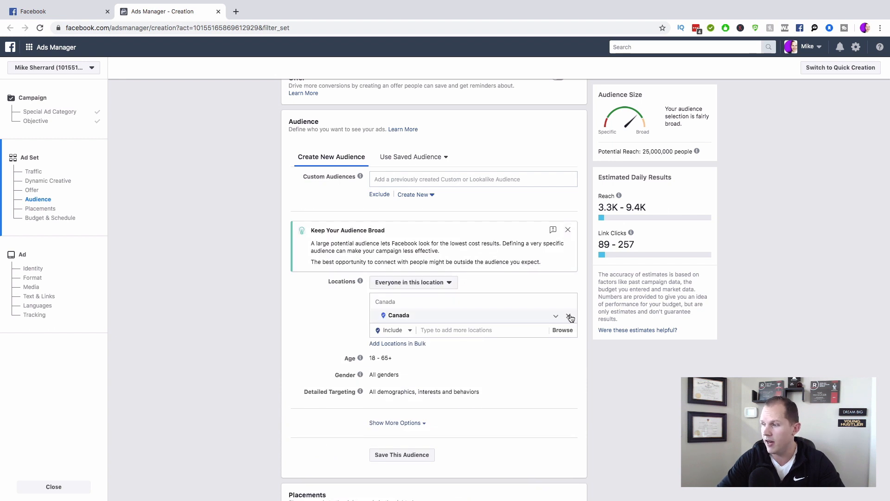
click(569, 316)
click(452, 345)
text(calgary)
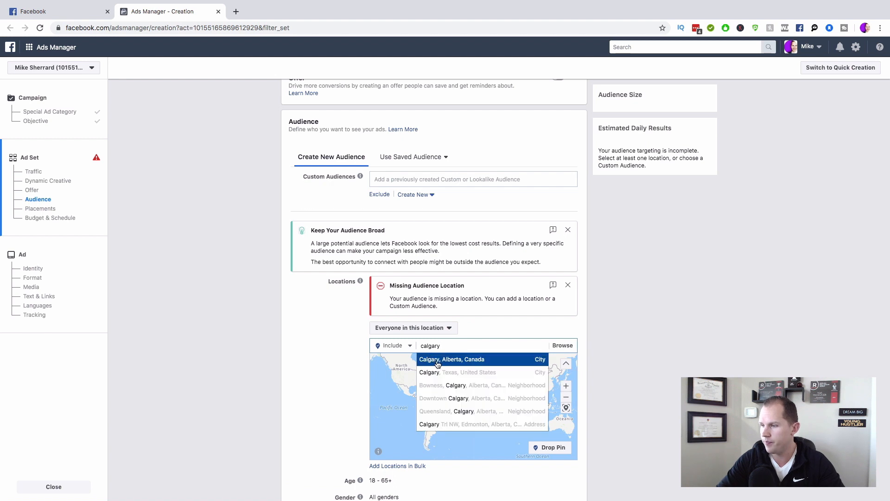
click(438, 364)
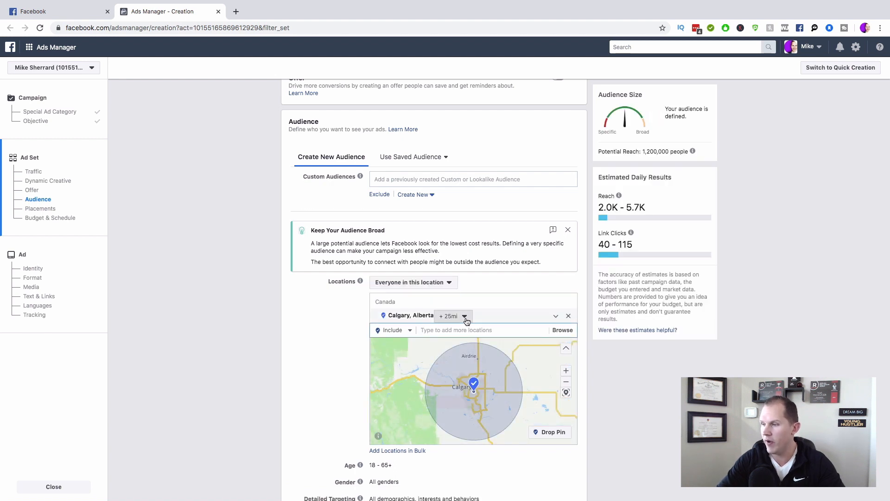
click(465, 316)
drag(469, 371, 438, 366)
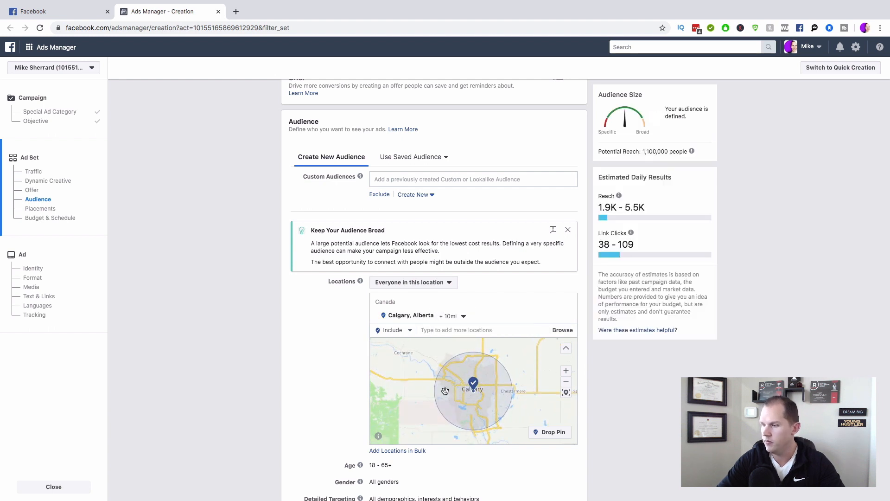
Step: Drop a custom pin in Calgary with a 1-mile radius
scroll(472, 395, up, 2)
drag(447, 354, 466, 390)
scroll(465, 390, up, 2)
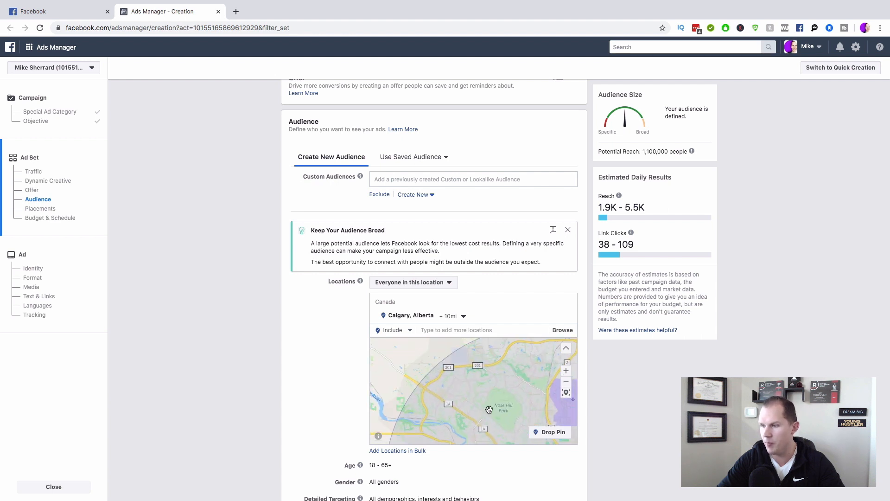
click(551, 431)
click(466, 377)
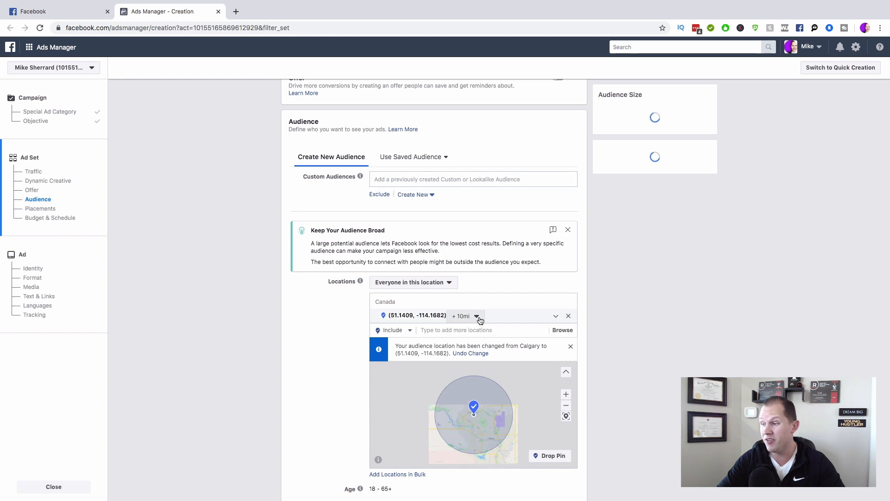
click(476, 317)
drag(462, 345, 456, 346)
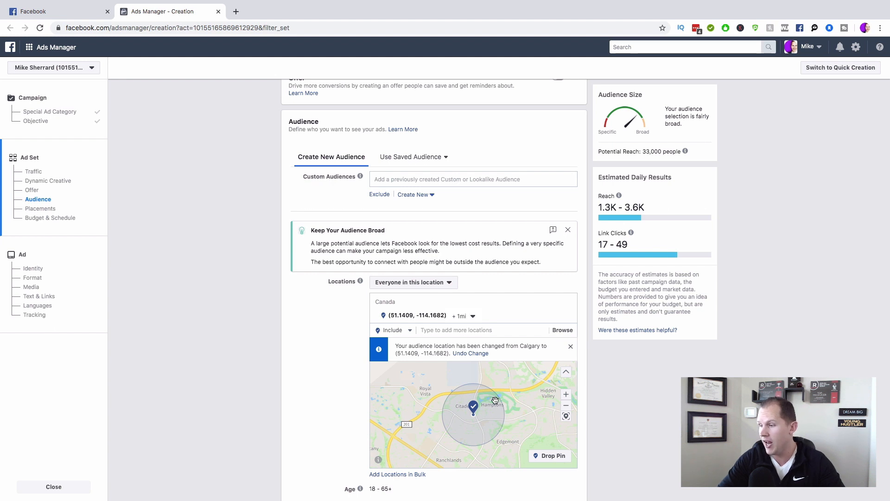
Step: Drop a second pin near Varsity, also with a 1-mile radius
drag(506, 449, 492, 367)
drag(491, 423, 485, 379)
click(542, 453)
click(486, 410)
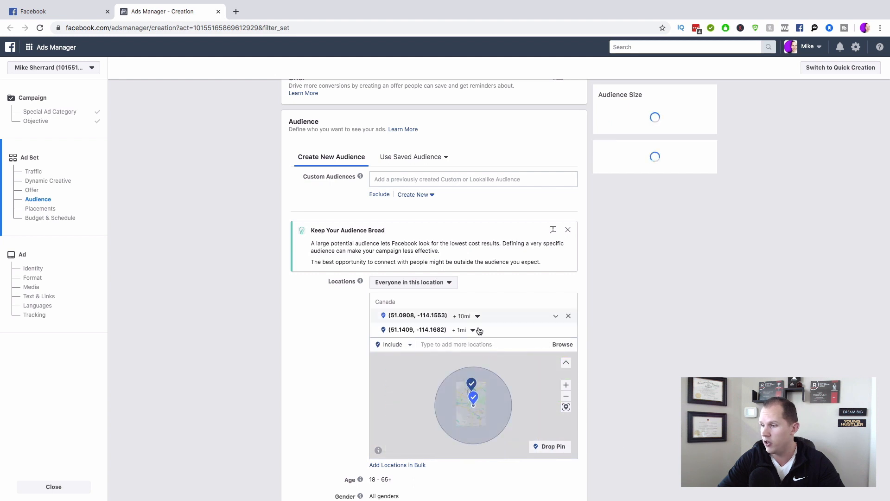
click(477, 316)
drag(463, 342, 457, 343)
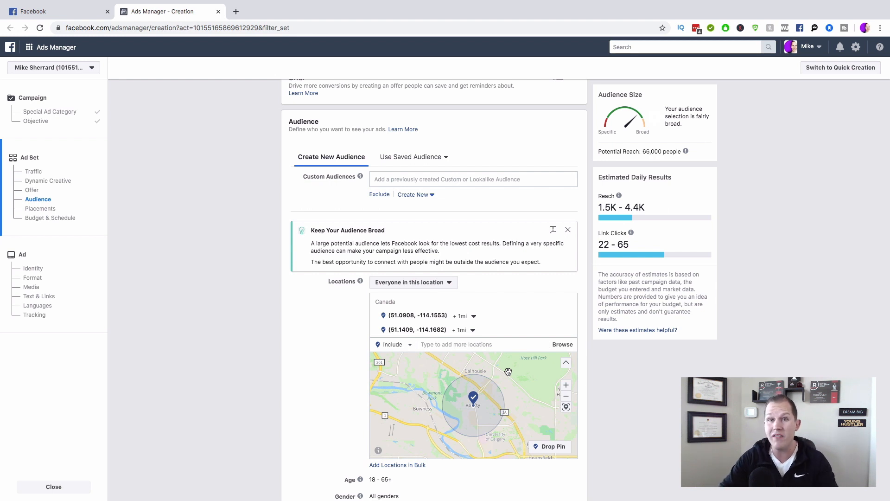
Step: Set the audience age range to 30–60
scroll(633, 410, down, 2)
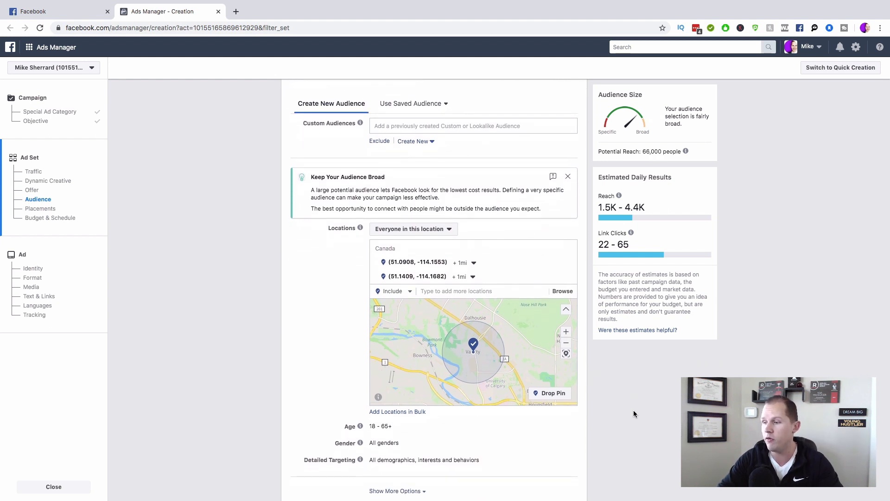
scroll(633, 410, down, 1)
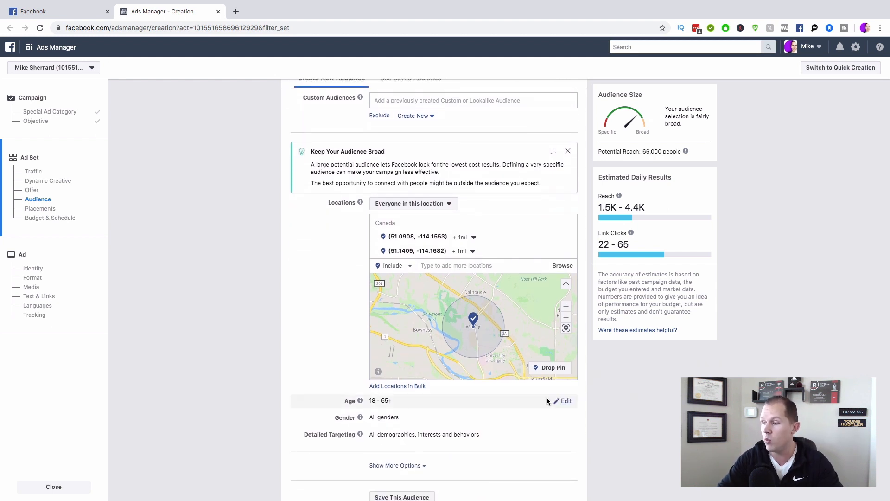
click(563, 401)
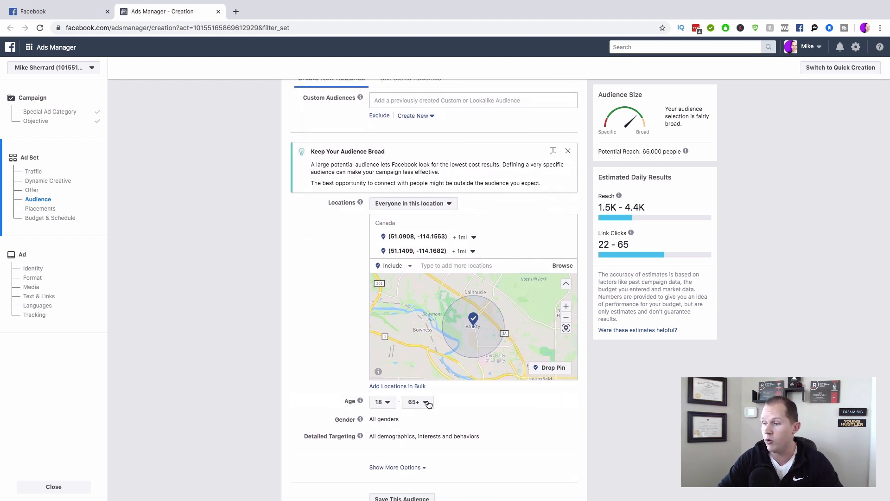
click(388, 403)
scroll(389, 366, down, 2)
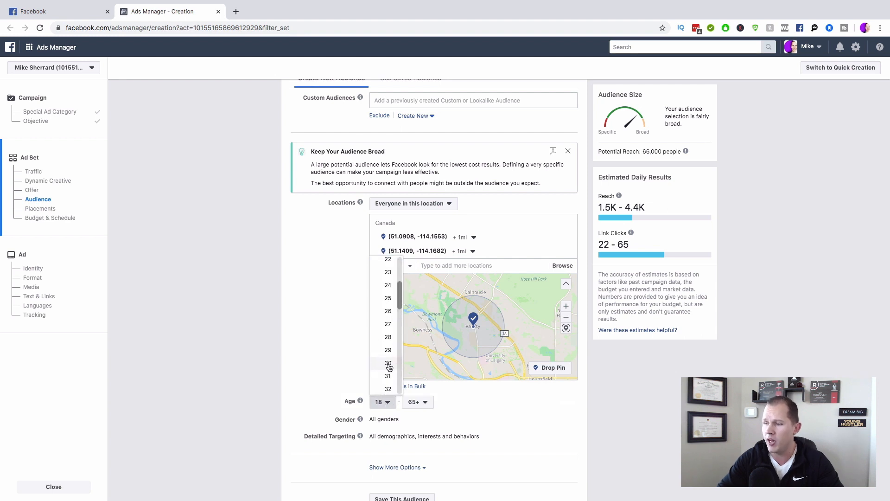
click(389, 364)
click(419, 402)
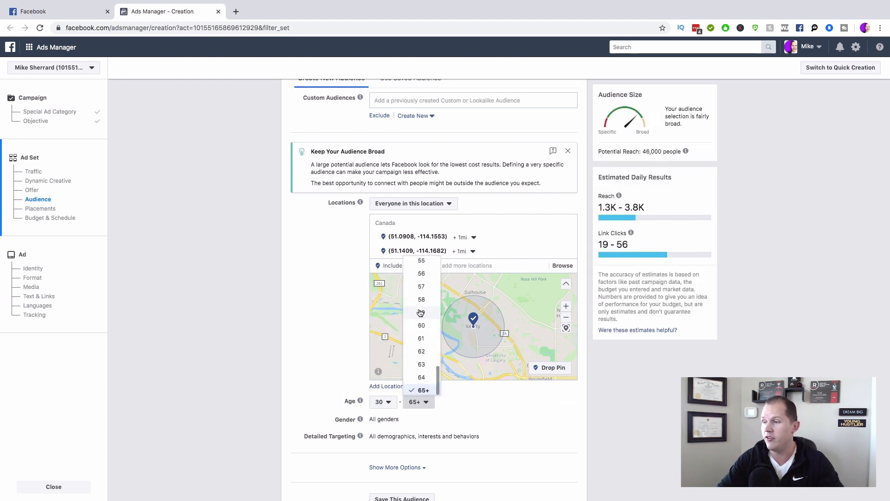
click(421, 325)
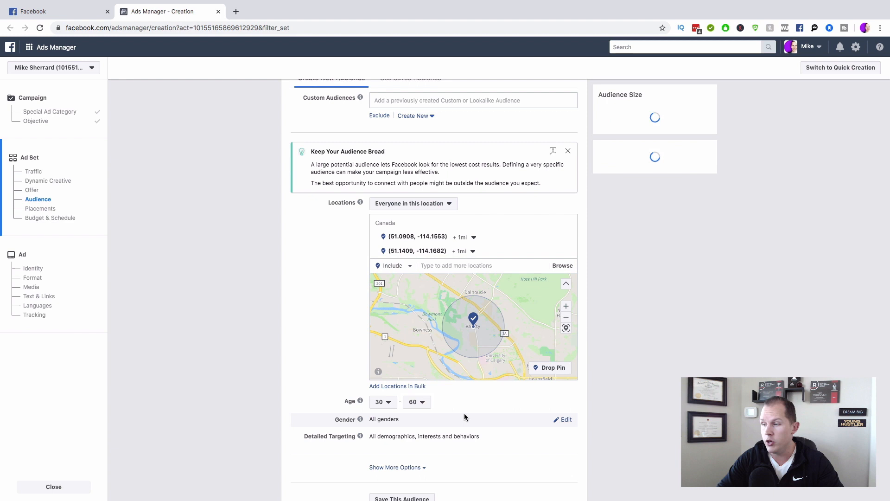
Step: Restrict the audience gender to Men, then return to the Special Ad Category settings
click(565, 420)
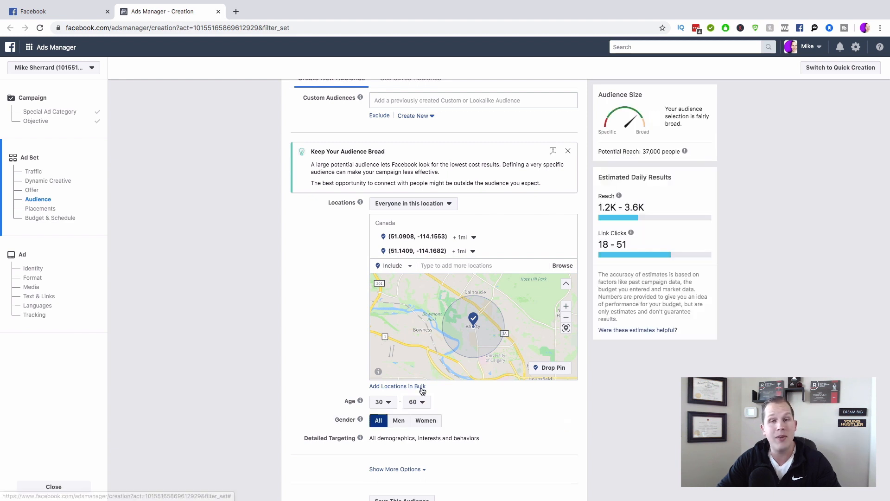
click(400, 423)
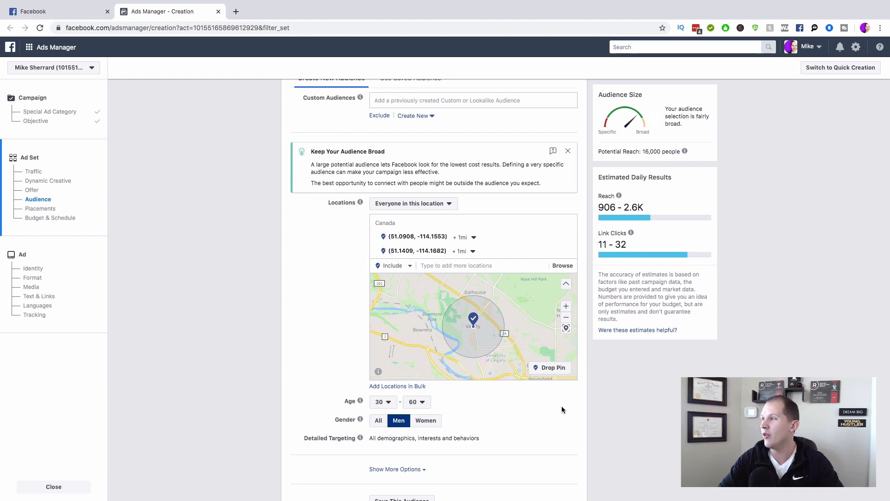
click(54, 486)
click(59, 113)
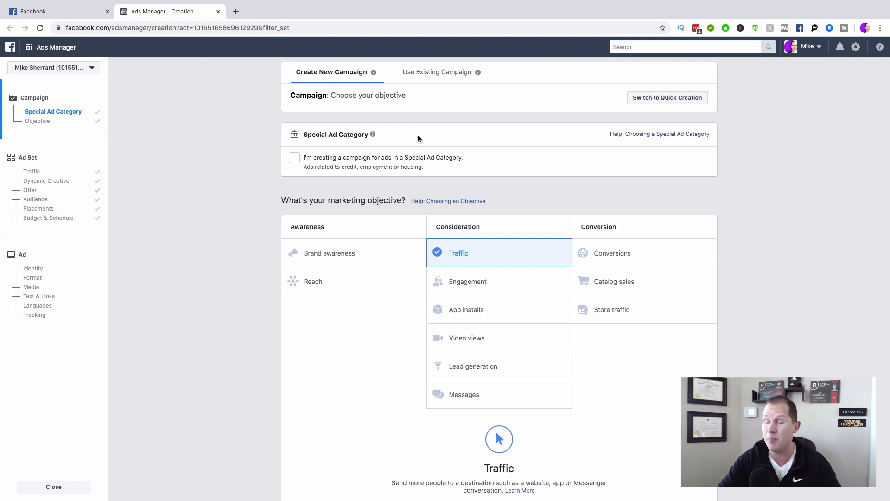
Step: Tick Special Ad Category with Housing as the category and view the 'Choosing a Special Ad Category' help
mouse_move(374, 134)
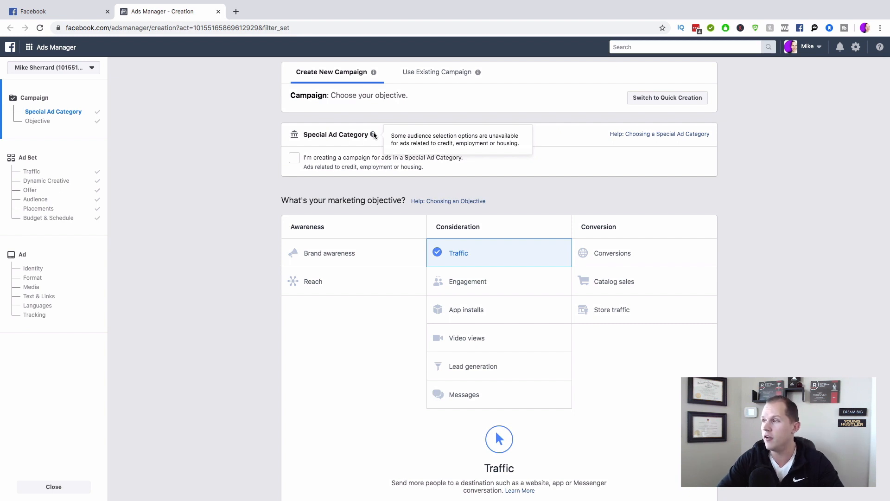
click(295, 158)
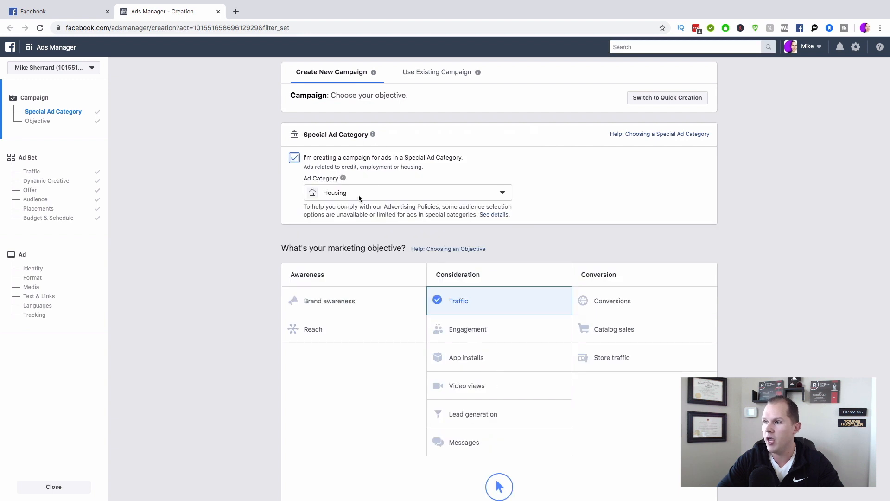
mouse_move(342, 176)
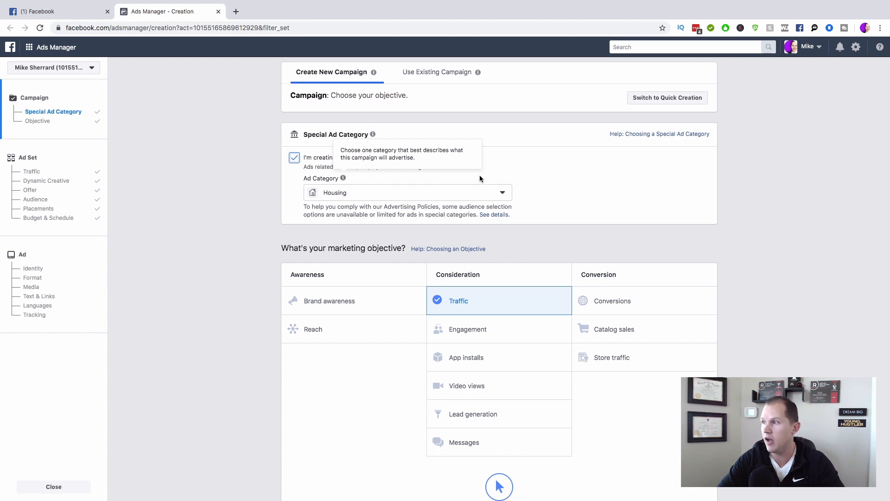
click(682, 134)
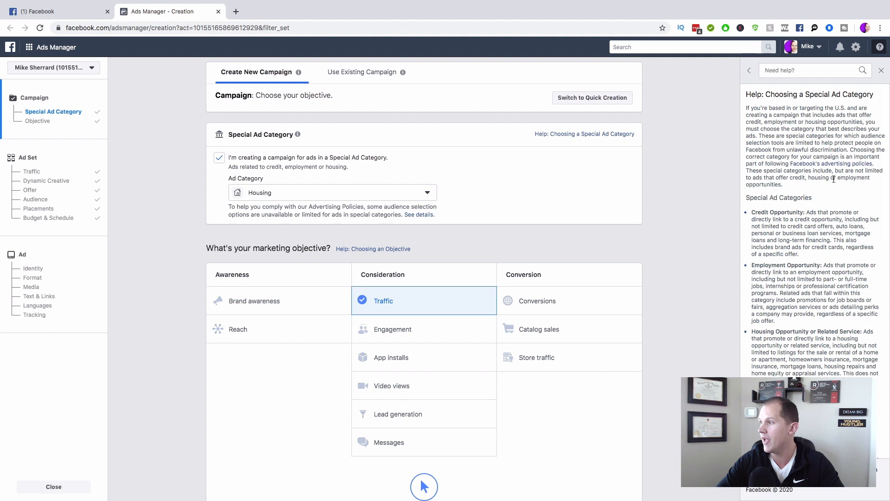
Step: Read through the special ad category help article, then close its panel
scroll(789, 325, down, 5)
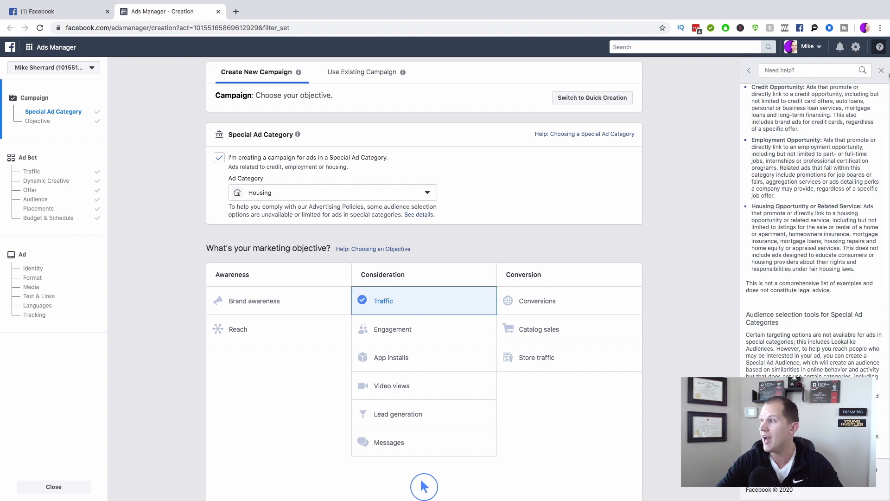
click(881, 70)
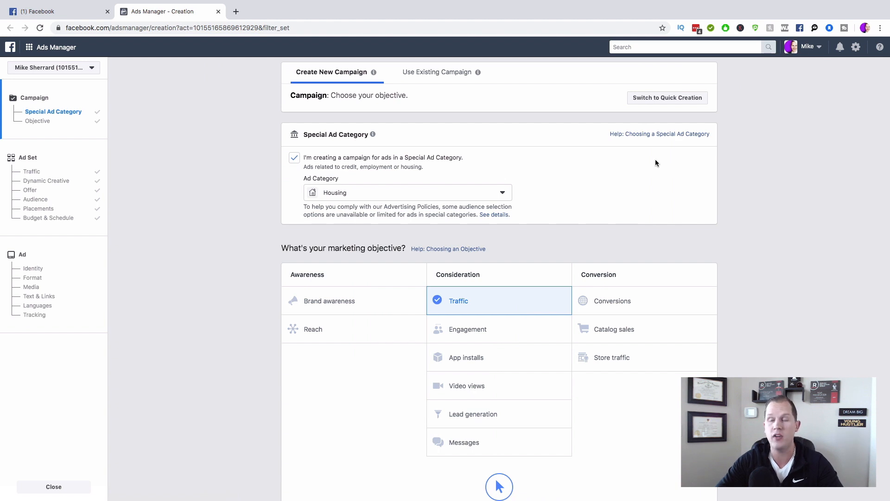
Step: Keep the campaign name 'Traffic', continue to the ad set, and scroll down to Audience
scroll(690, 206, down, 1)
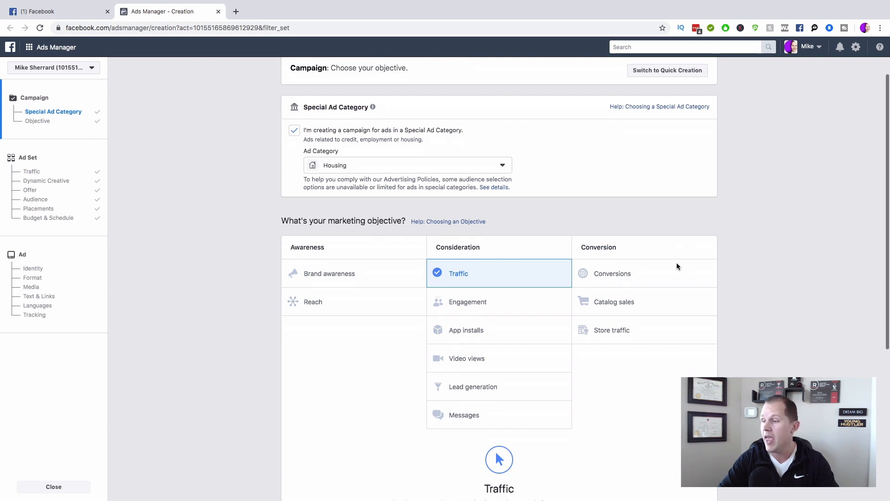
scroll(677, 262, down, 5)
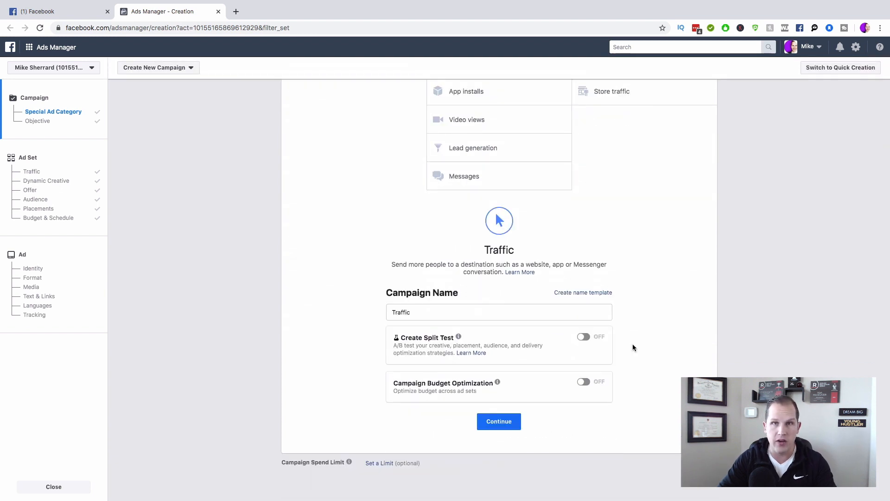
click(504, 423)
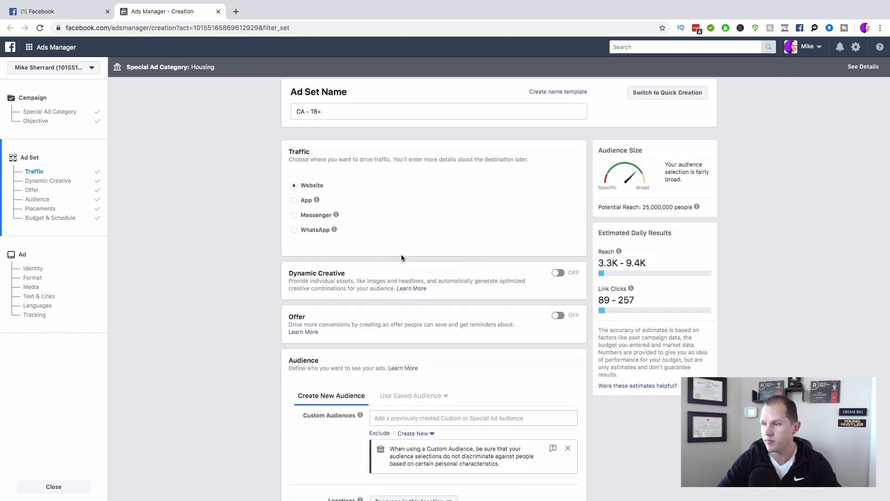
scroll(402, 258, down, 3)
scroll(402, 258, down, 2)
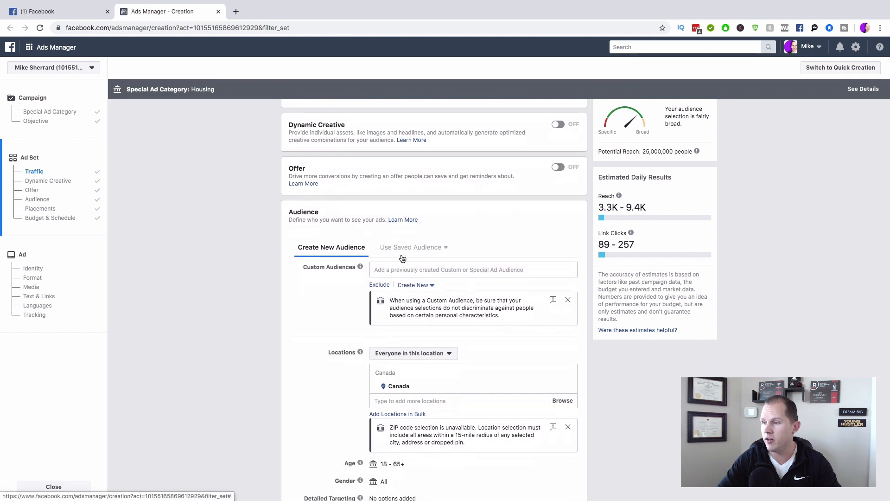
scroll(287, 232, down, 1)
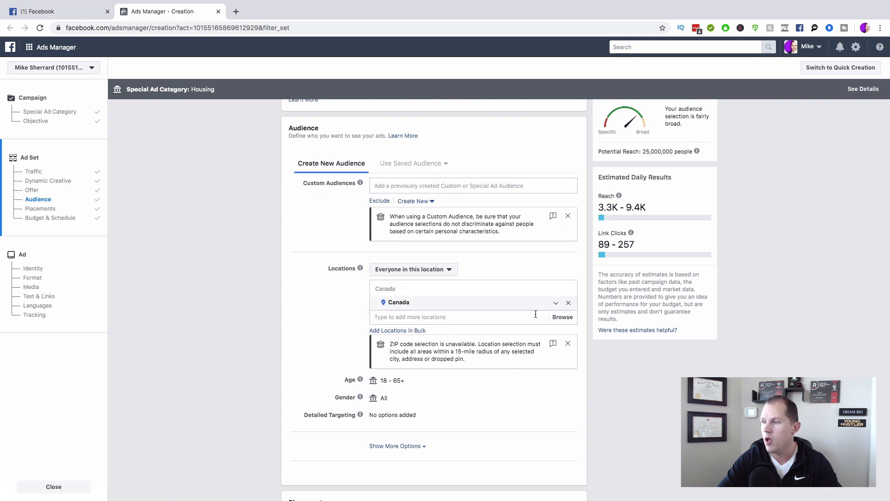
Step: Swap Canada for Calgary, Alberta as the location, keeping the +15 mi radius
click(573, 304)
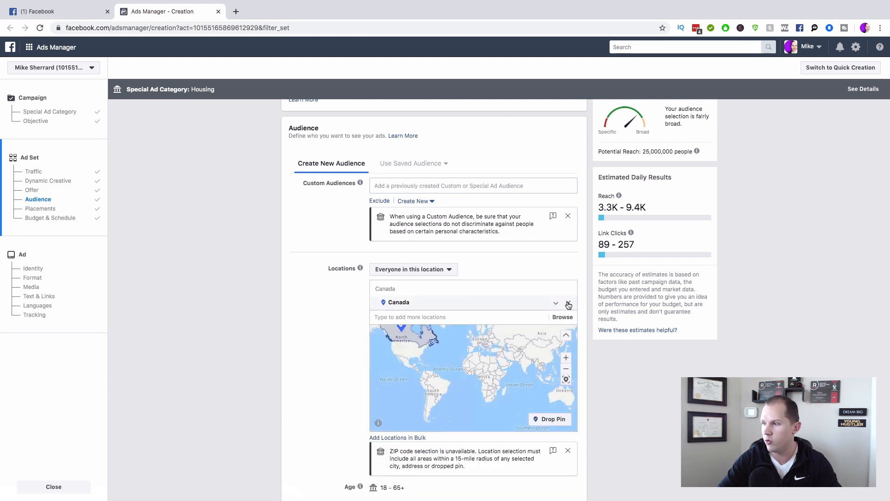
click(569, 304)
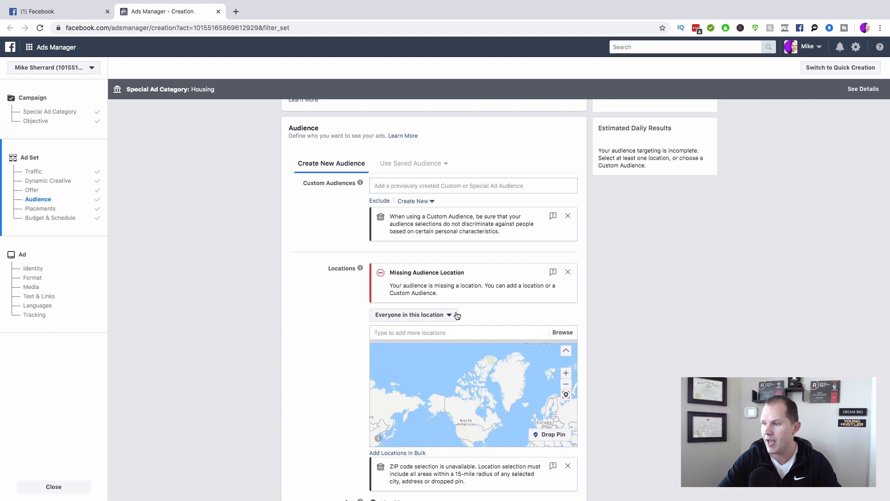
click(451, 330)
text(calgary)
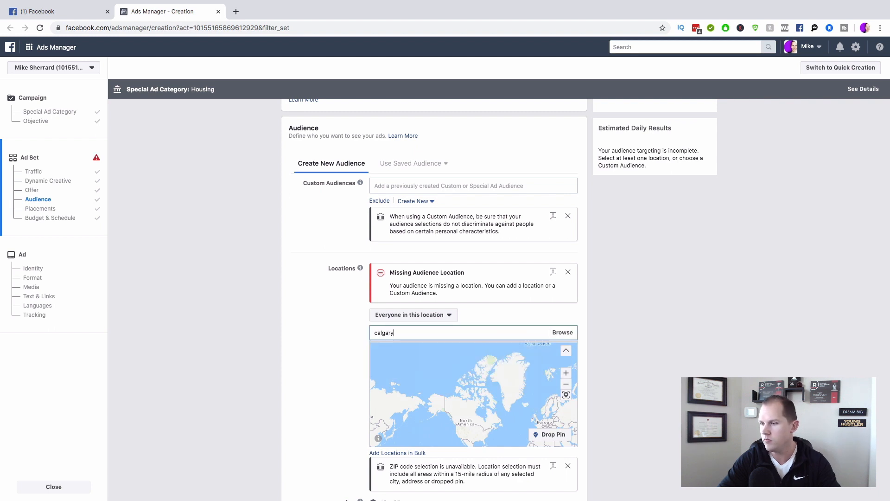
key(Return)
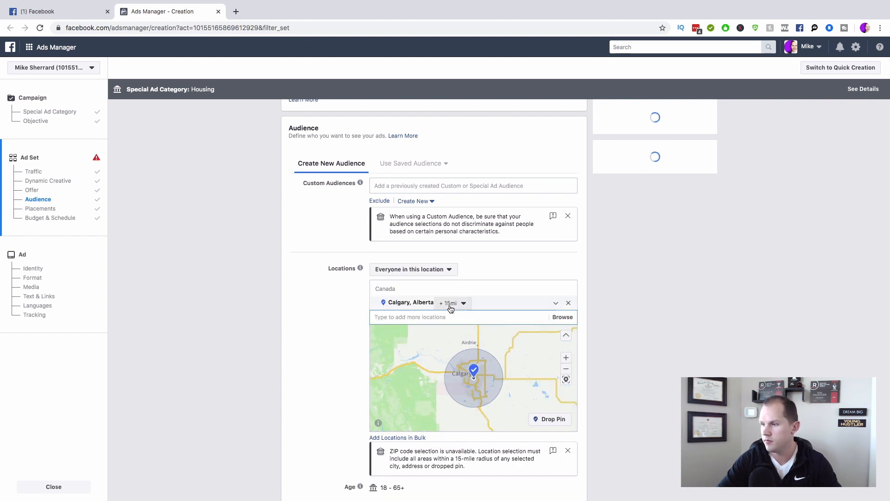
click(463, 304)
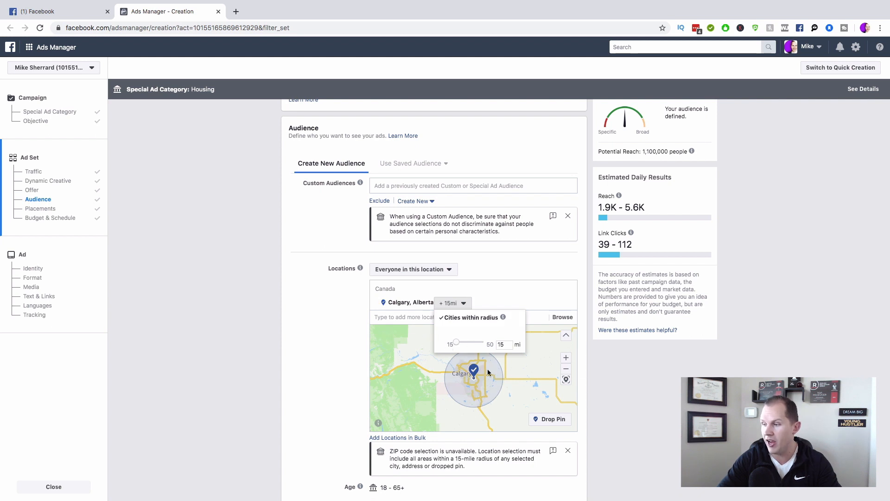
click(496, 289)
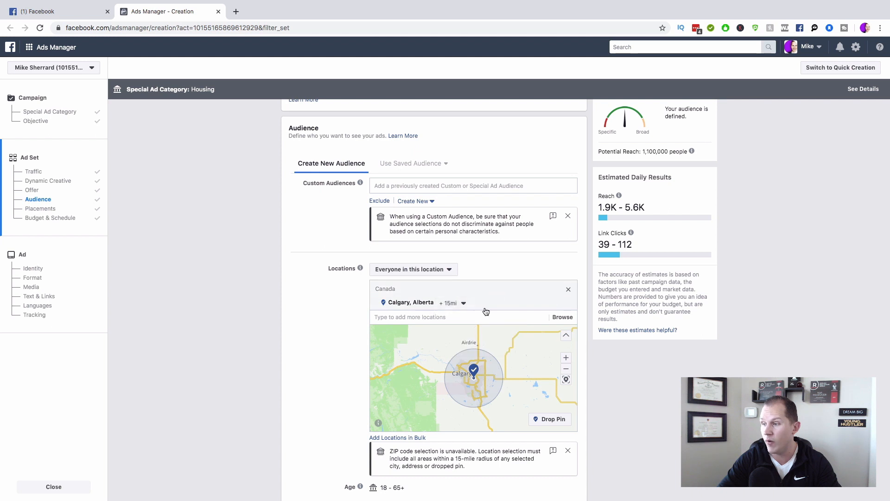
scroll(480, 391, up, 1)
scroll(480, 390, up, 1)
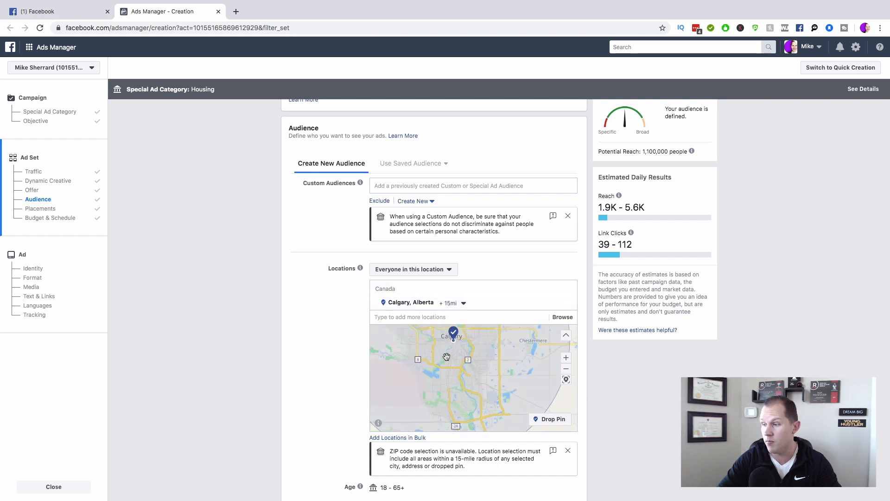
scroll(447, 357, down, 1)
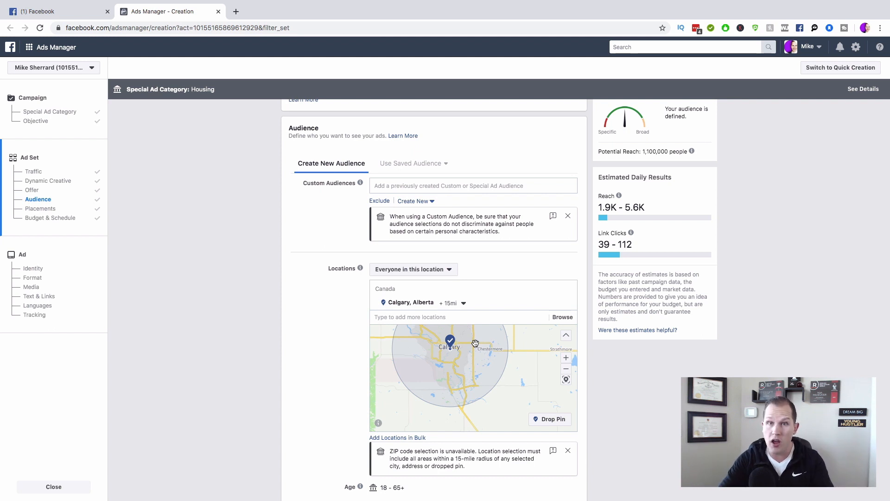
scroll(625, 402, down, 3)
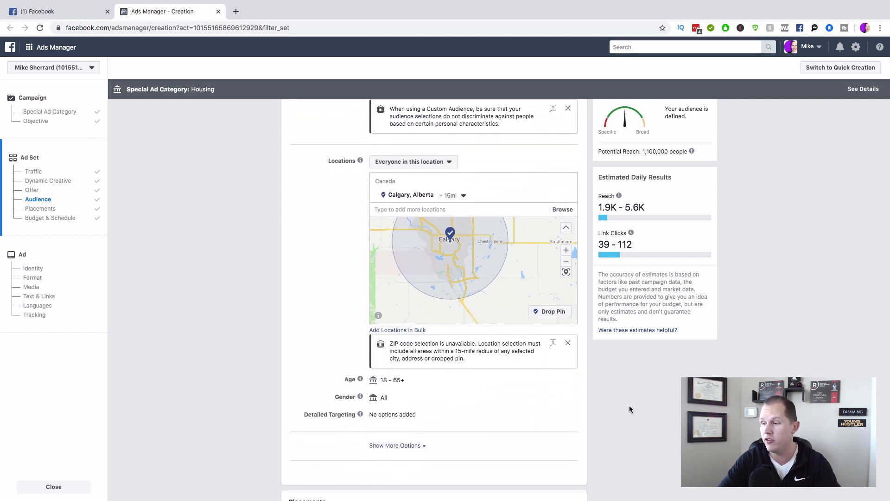
scroll(640, 411, down, 1)
mouse_move(397, 345)
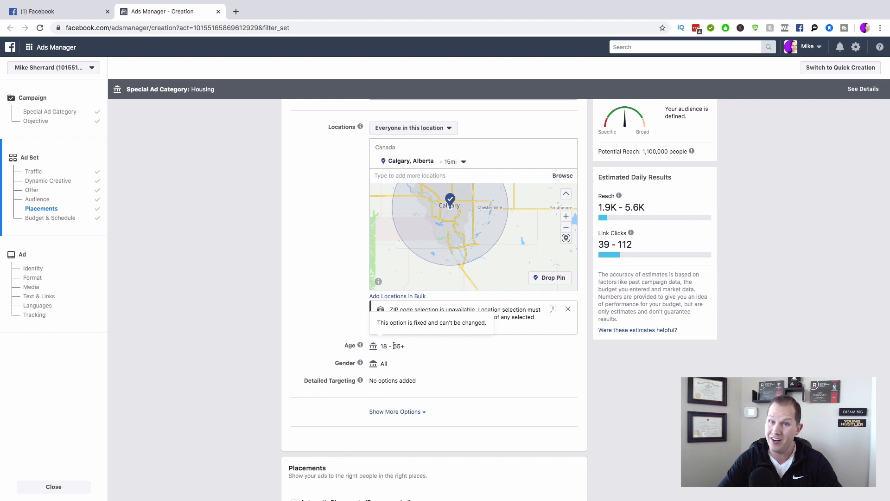
mouse_move(371, 364)
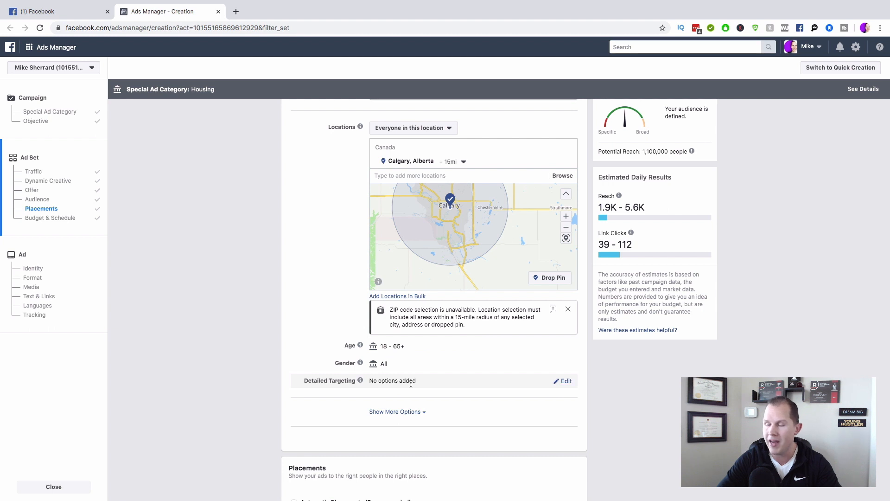
scroll(647, 421, down, 4)
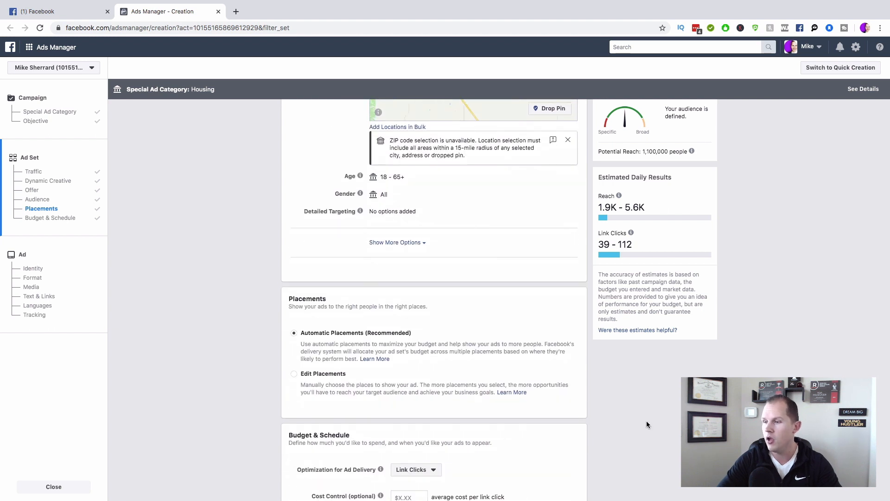
scroll(647, 421, down, 3)
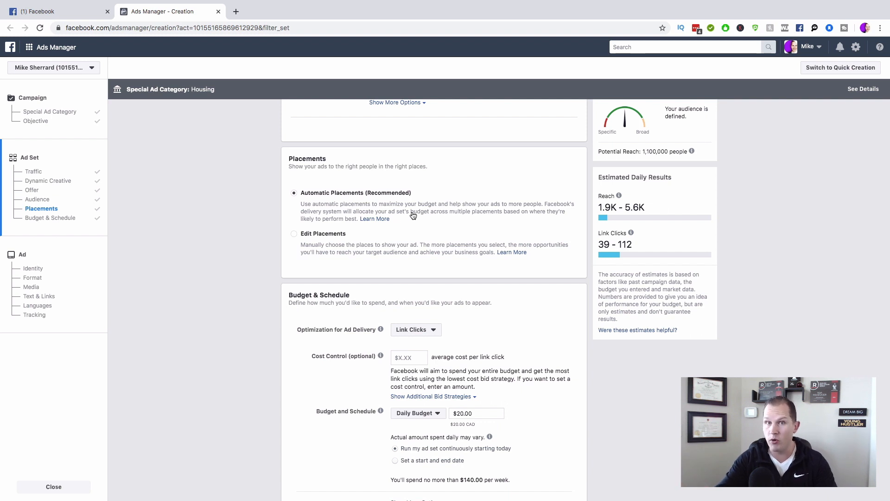
Step: Switch to manual placements and drop Messenger, Instagram and Audience Network
click(294, 234)
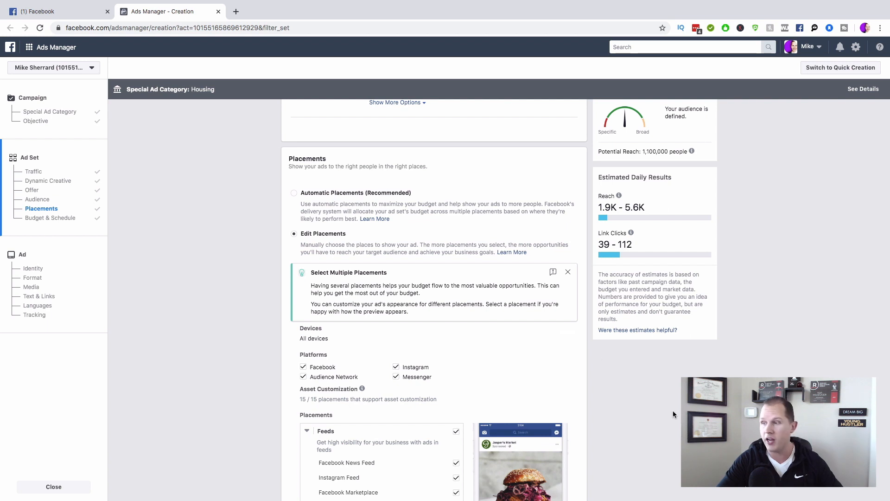
scroll(672, 410, down, 3)
scroll(671, 410, down, 1)
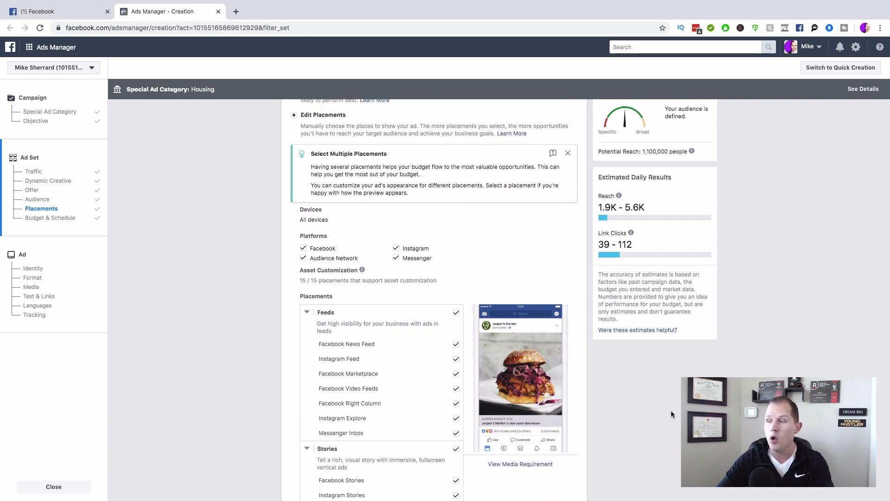
scroll(672, 410, down, 1)
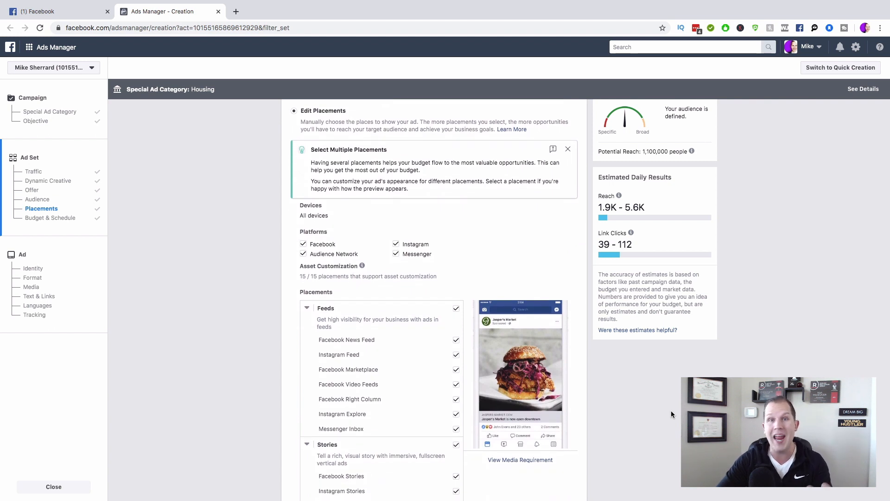
scroll(671, 410, down, 3)
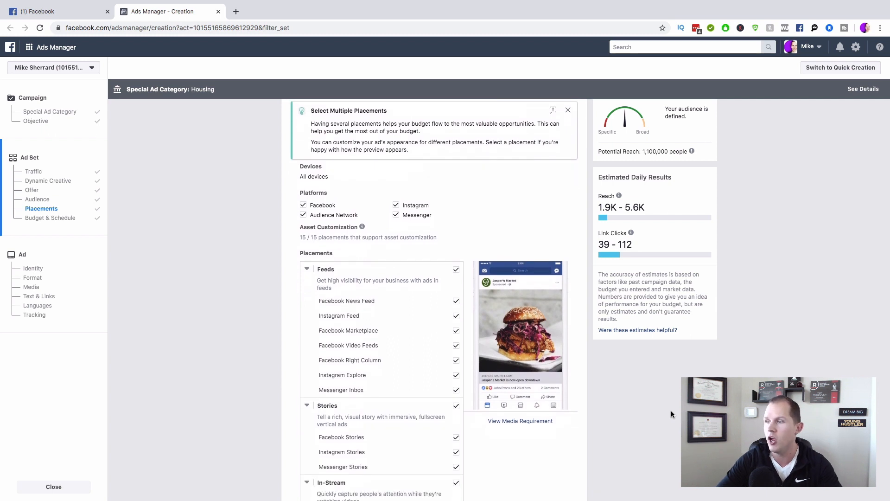
click(395, 190)
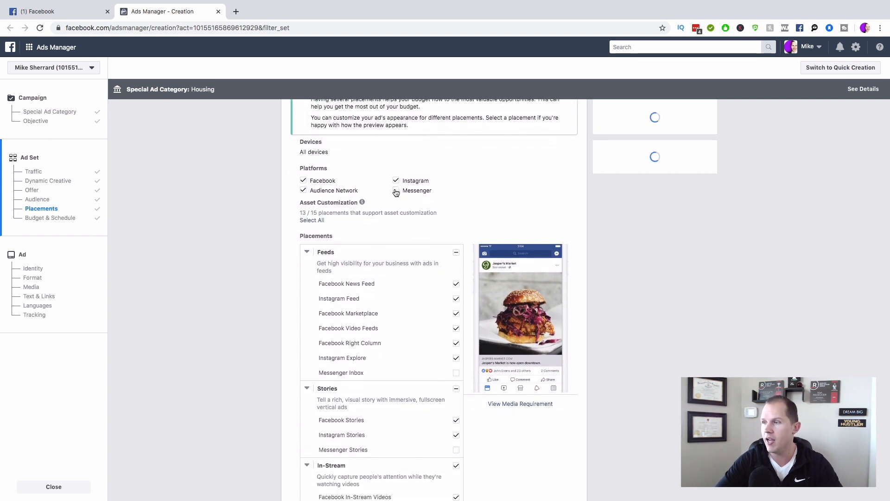
click(396, 180)
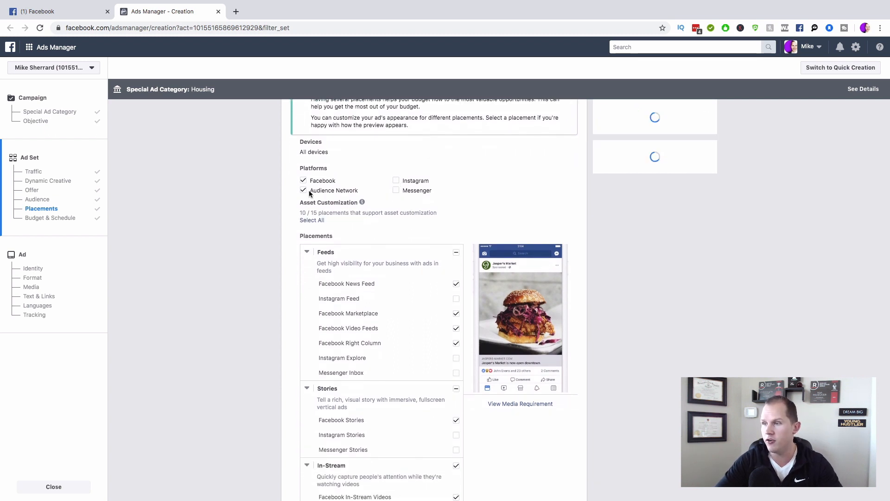
click(304, 193)
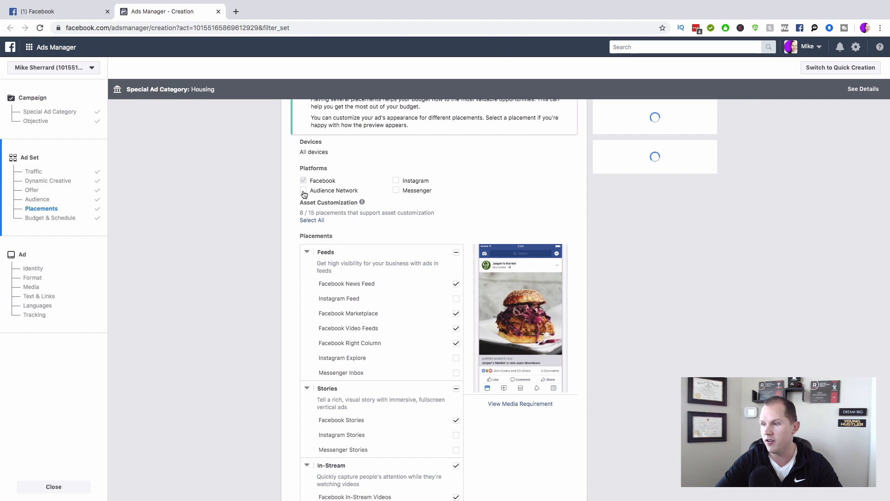
Step: Uncheck Facebook Video Feeds, Right Column, Stories, In-Stream, Search and In-Article placements
click(457, 328)
click(456, 344)
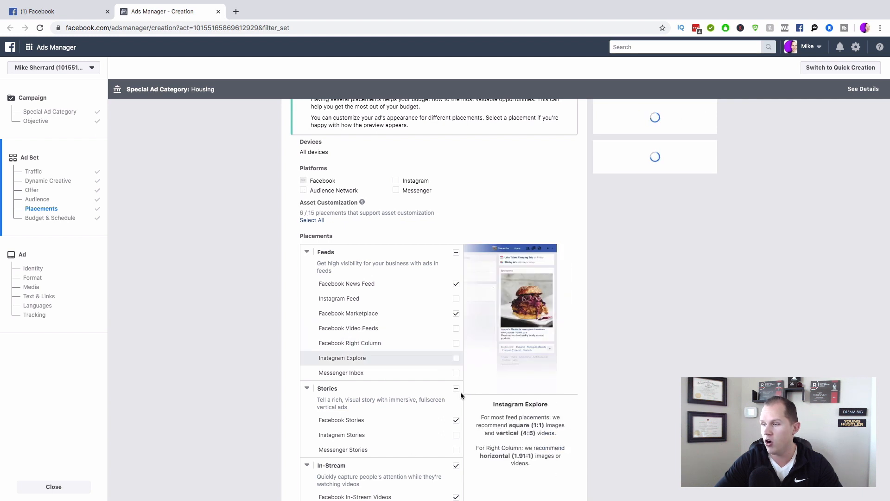
click(457, 421)
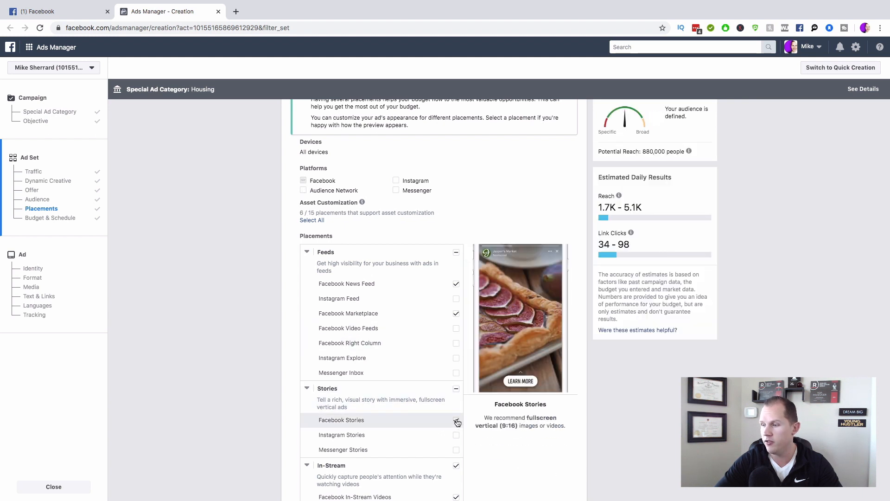
click(457, 465)
scroll(457, 466, down, 3)
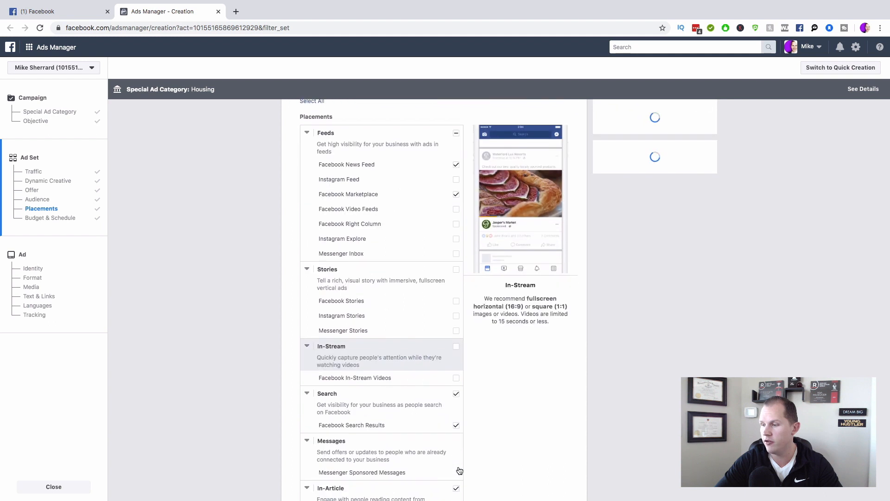
click(457, 393)
scroll(457, 393, down, 3)
click(457, 401)
scroll(458, 408, up, 3)
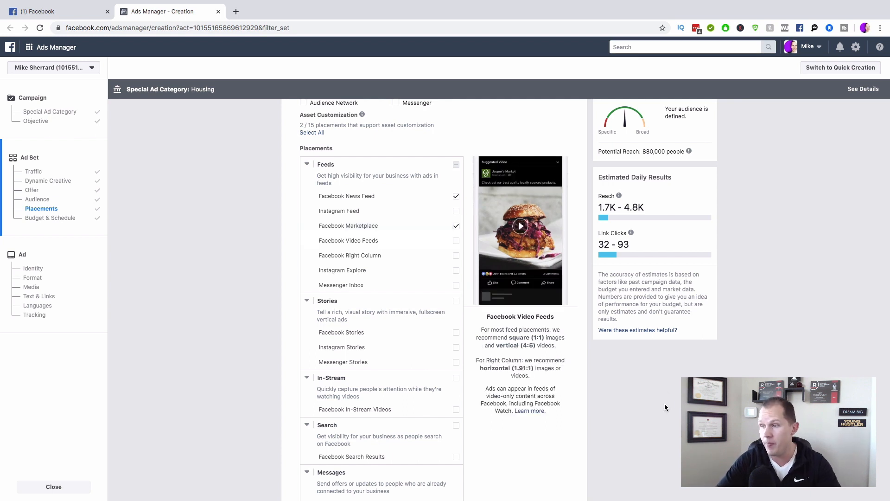
scroll(665, 408, down, 10)
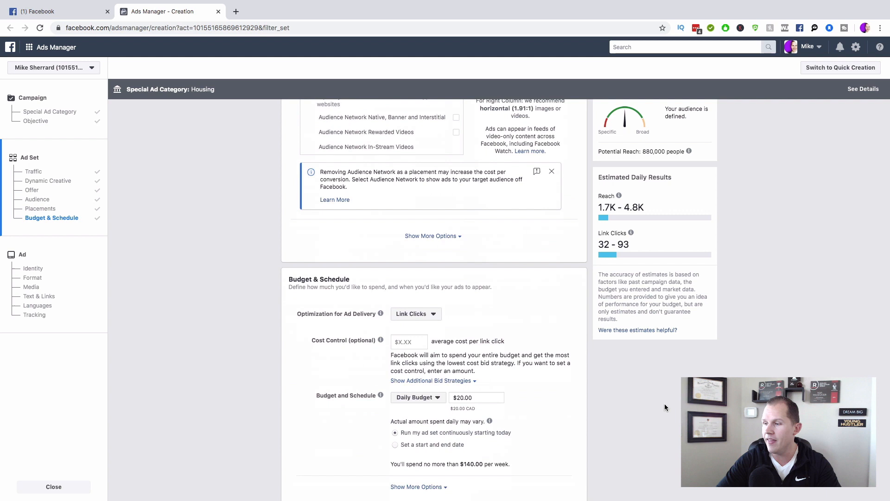
click(413, 267)
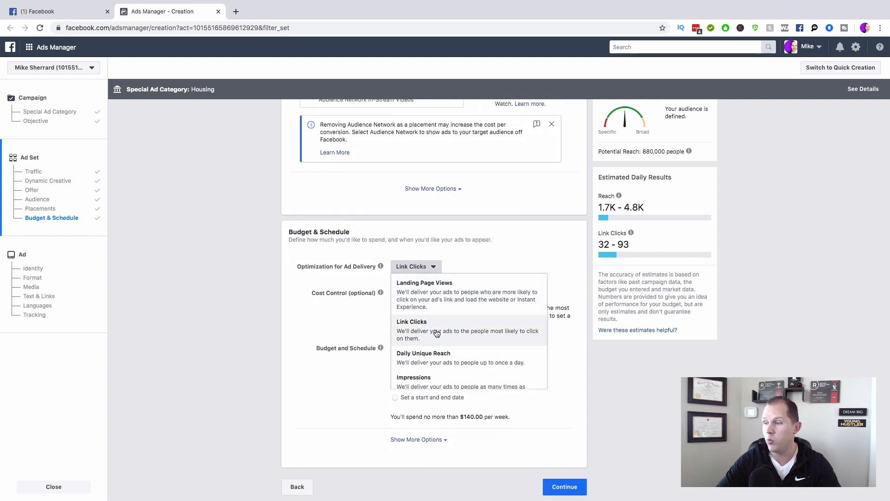
click(647, 381)
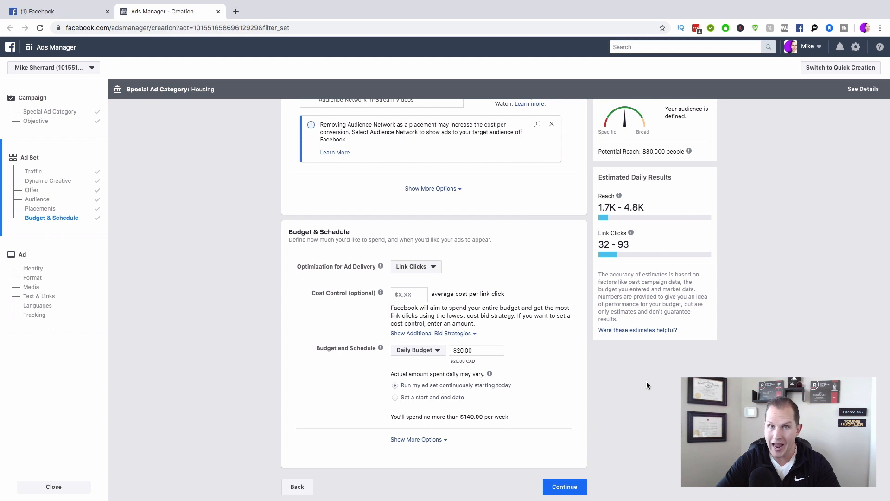
click(462, 350)
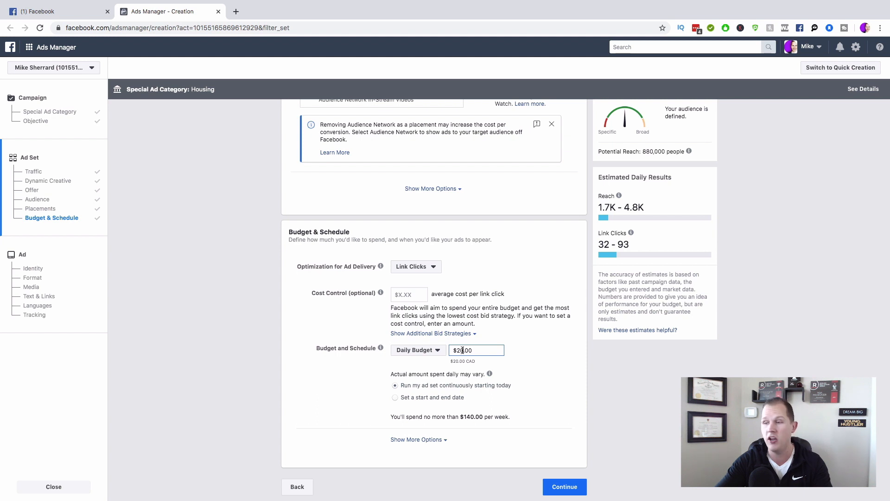
Step: Set the daily budget to $10.00 and schedule the ad set with start and end dates
double_click(458, 349)
text(10)
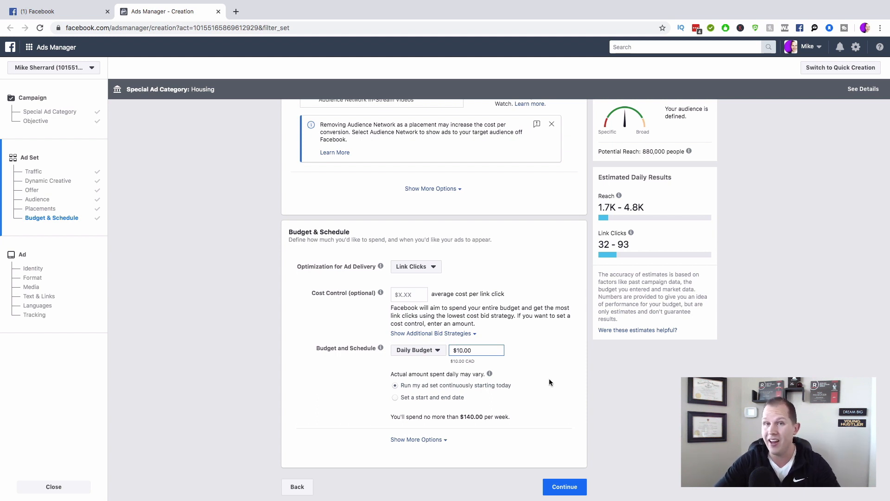
click(625, 392)
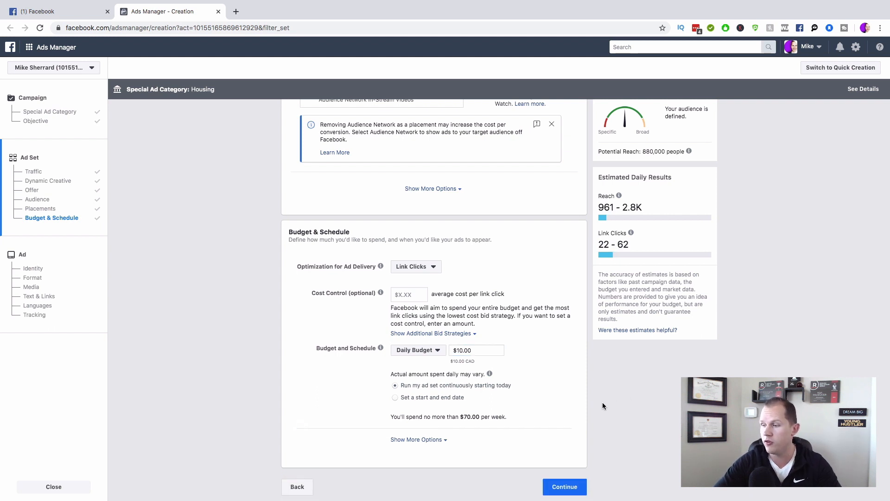
click(396, 398)
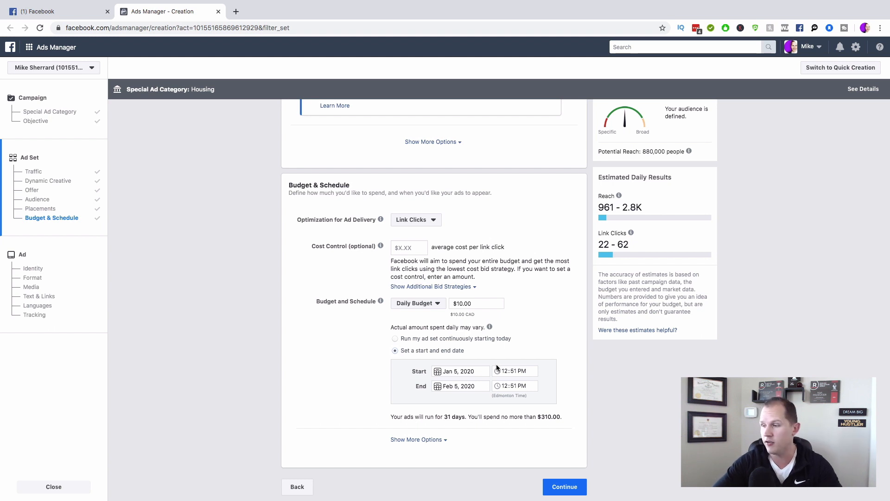
Step: Set the start to January 6 at 6:00AM
click(457, 371)
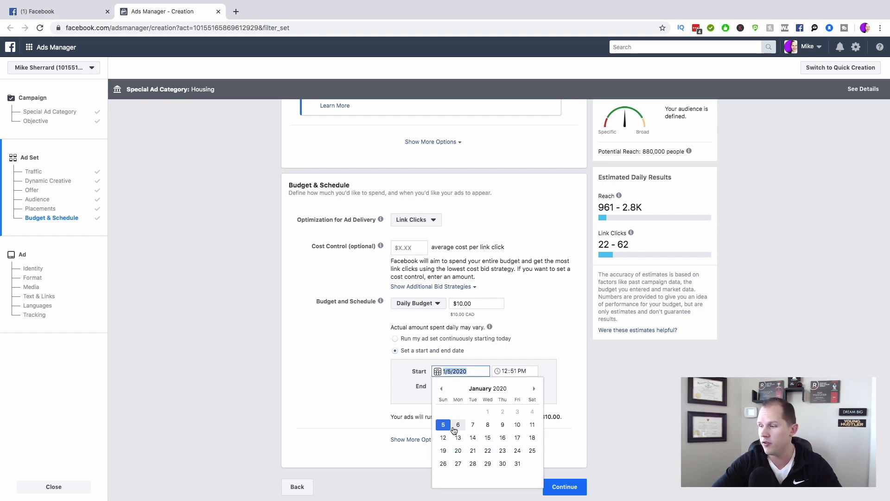
click(456, 426)
click(507, 369)
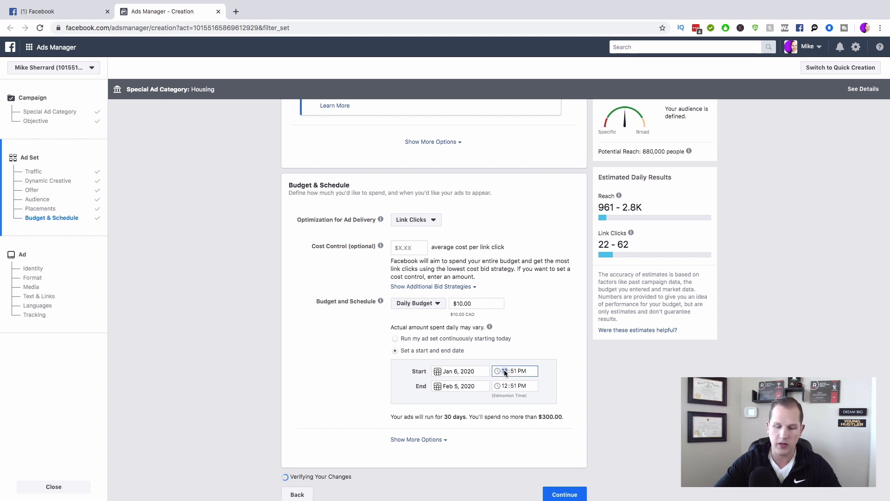
text(6)
key(Tab)
text(00)
key(Tab)
text(a)
key(Tab)
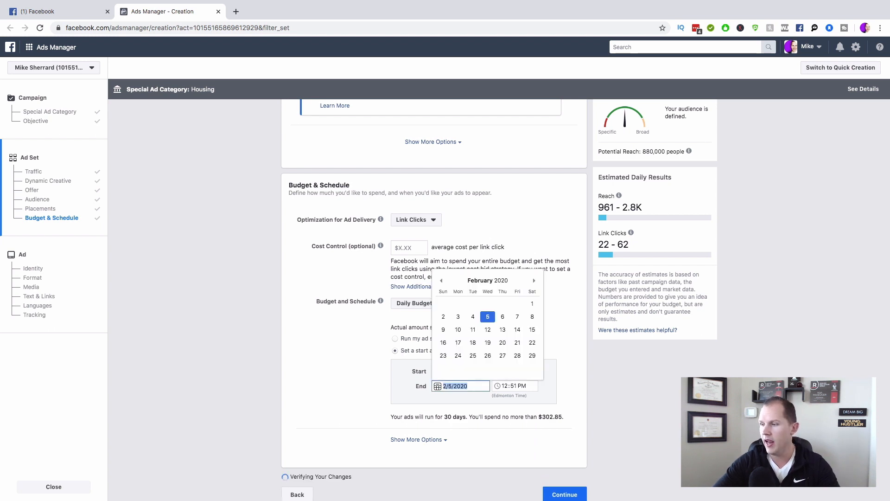
Step: Set the end to January 13, 2020 at 6:00AM, correcting a mistaken February date
click(503, 329)
key(Tab)
text(6)
key(Tab)
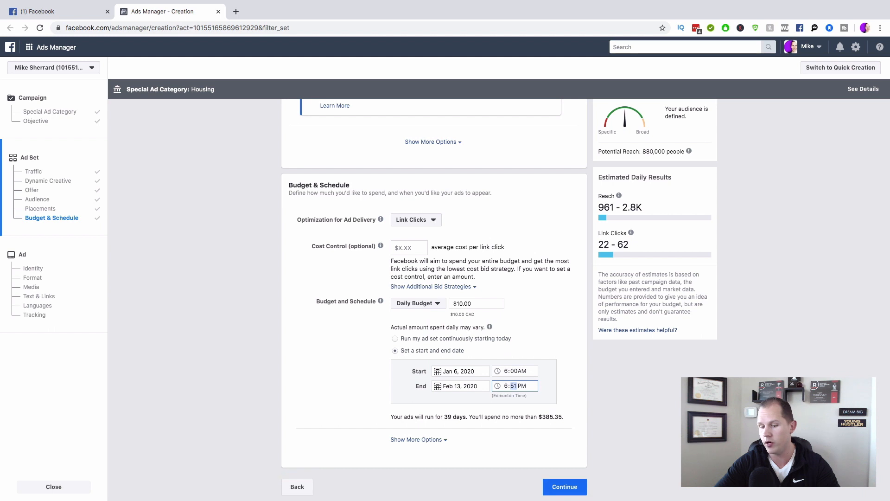
key(Tab)
click(611, 412)
click(462, 387)
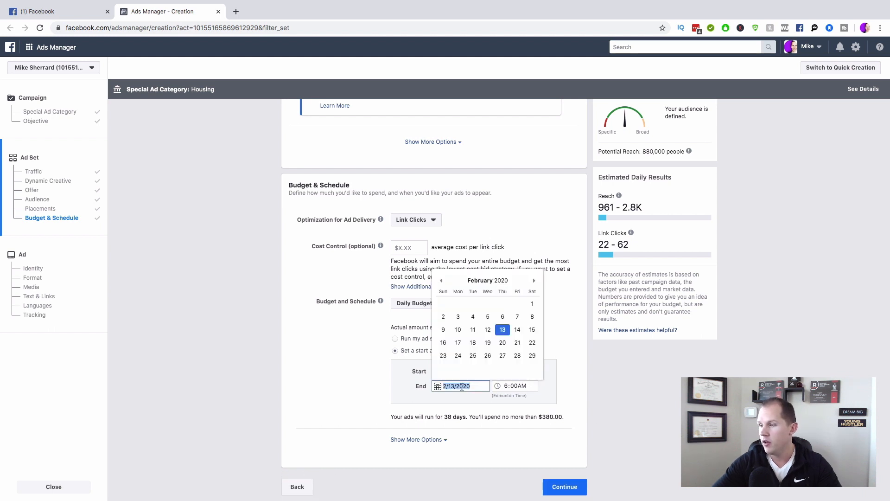
click(439, 280)
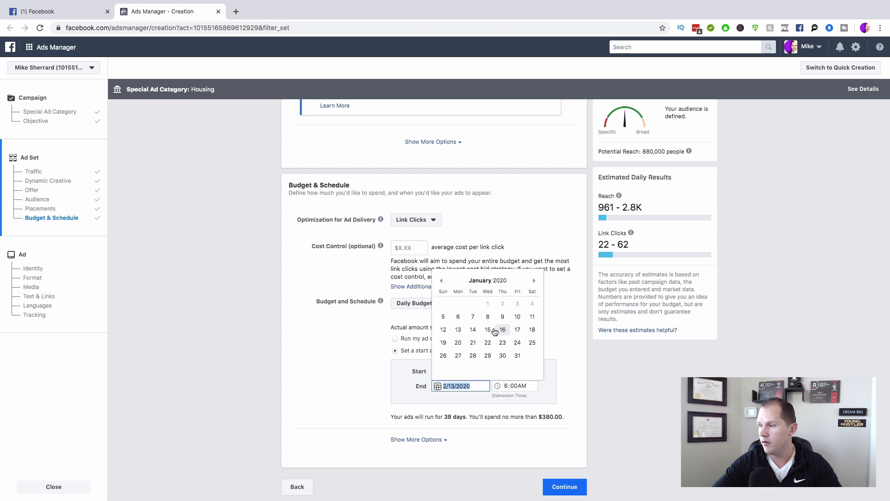
click(458, 329)
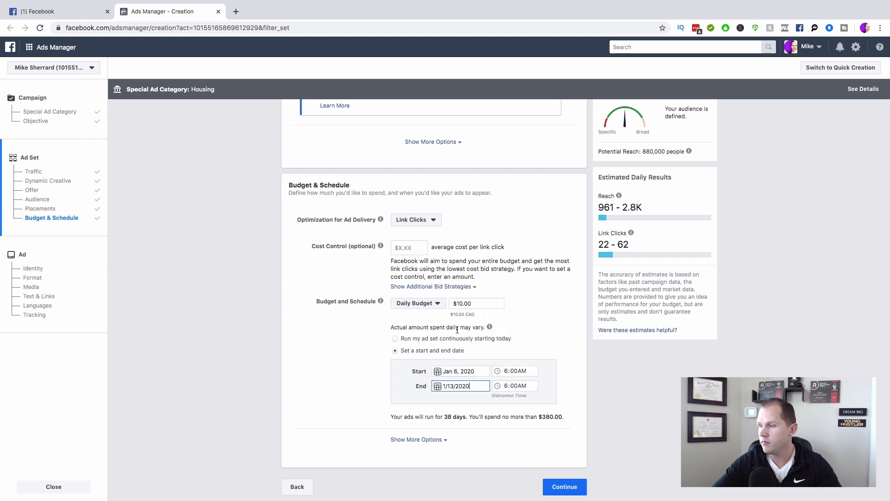
click(604, 411)
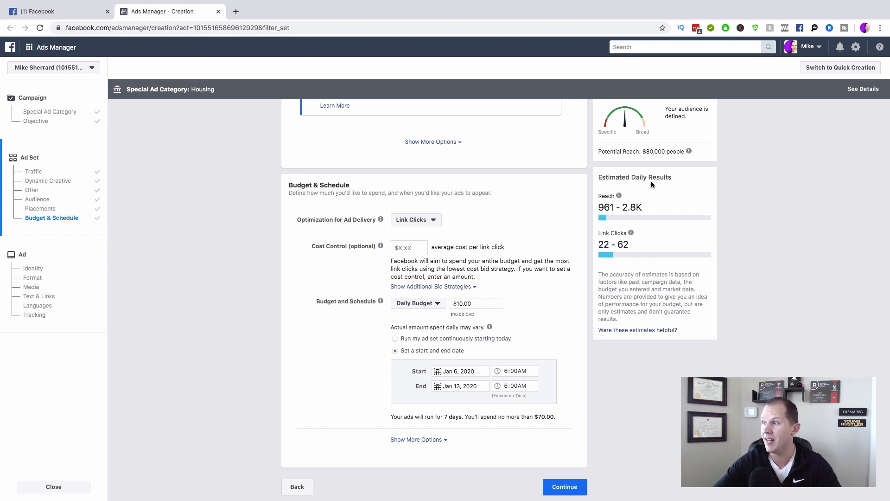
mouse_move(639, 153)
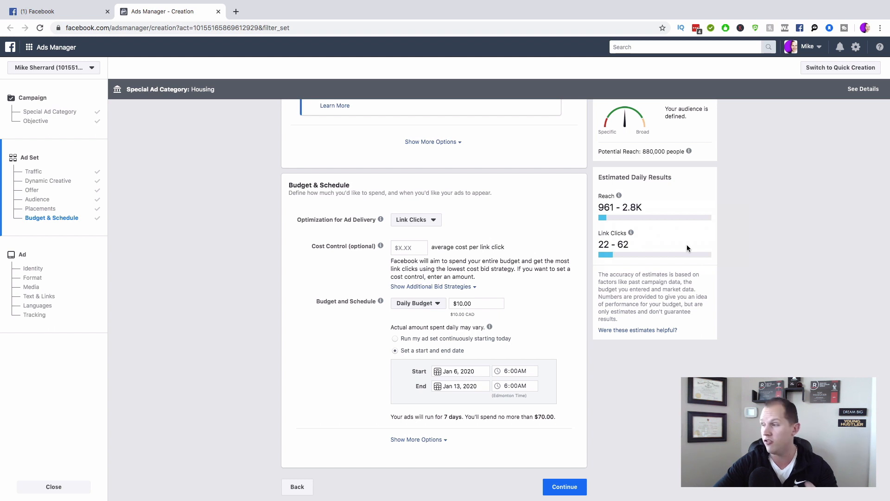
mouse_move(628, 204)
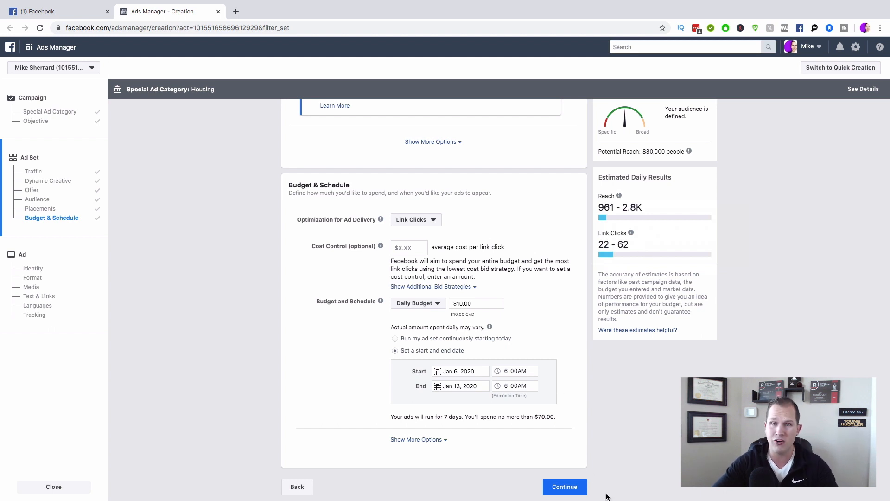
Step: Continue to the ad step and bring up the Add Media image/video options in the Media section
click(560, 490)
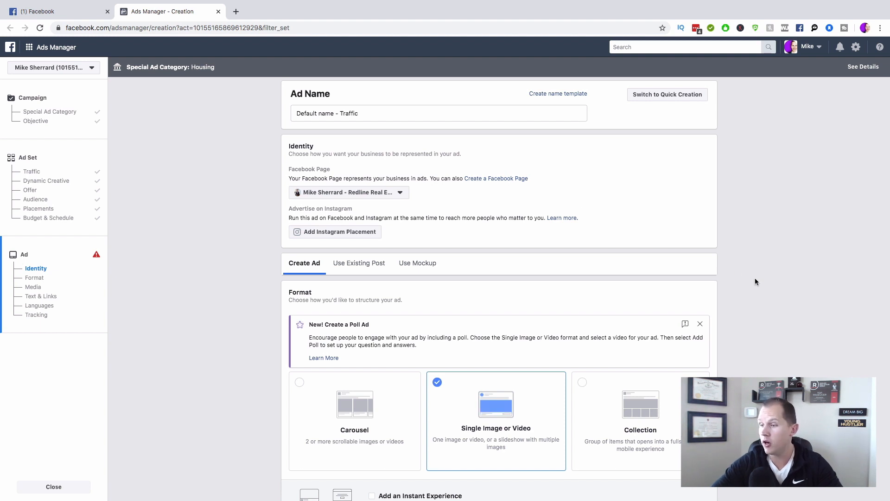
scroll(755, 281, down, 2)
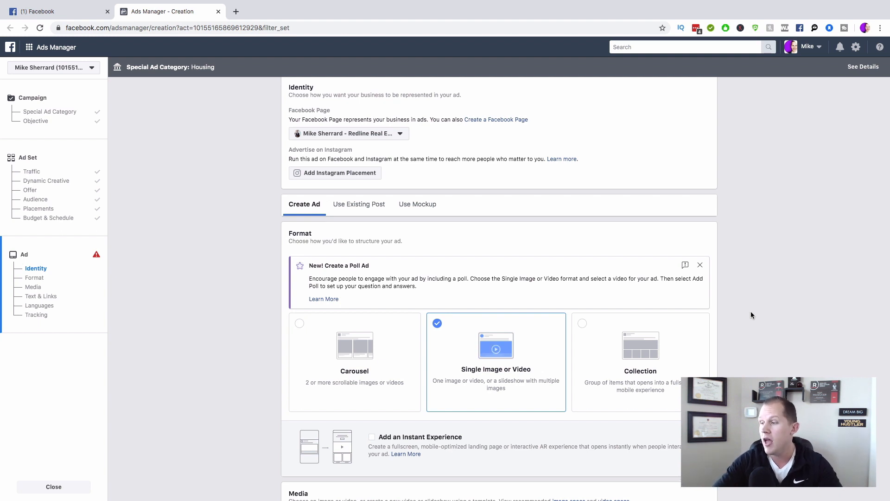
scroll(751, 315, down, 2)
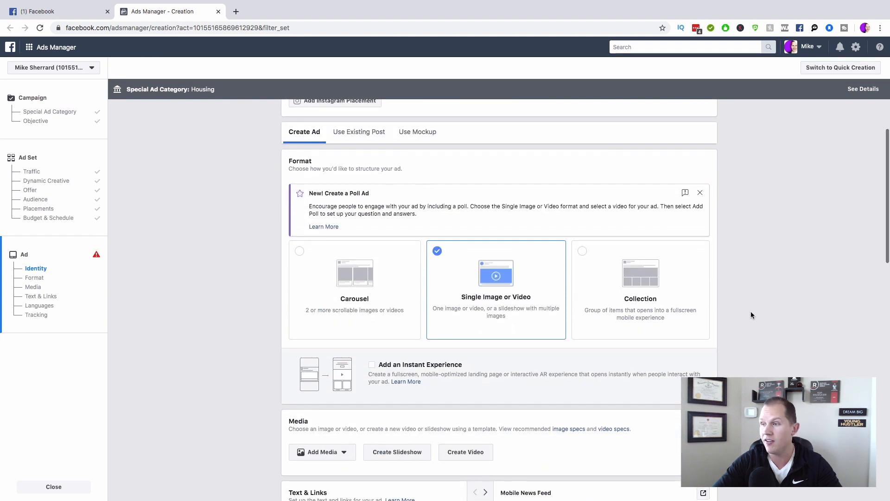
scroll(752, 315, down, 1)
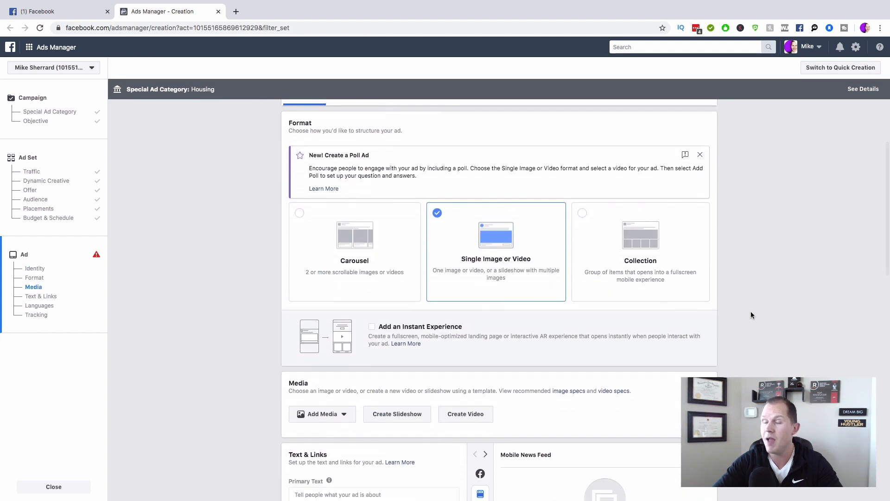
scroll(751, 315, down, 2)
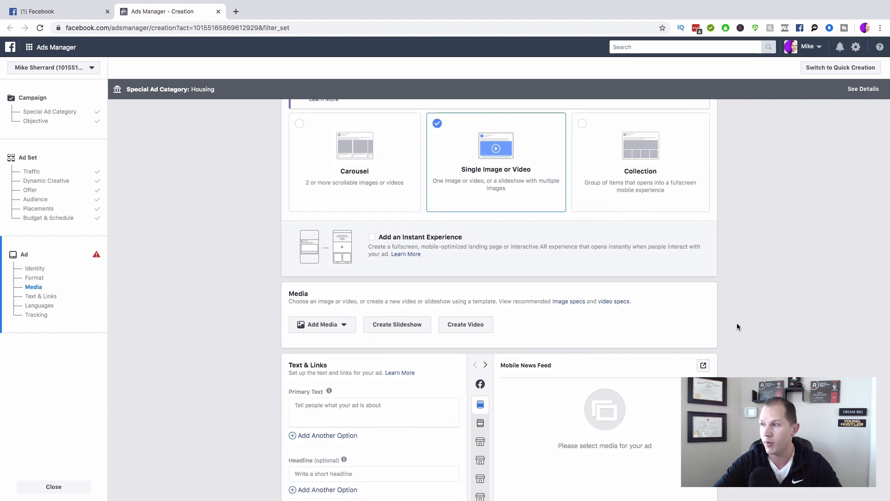
scroll(737, 324, down, 1)
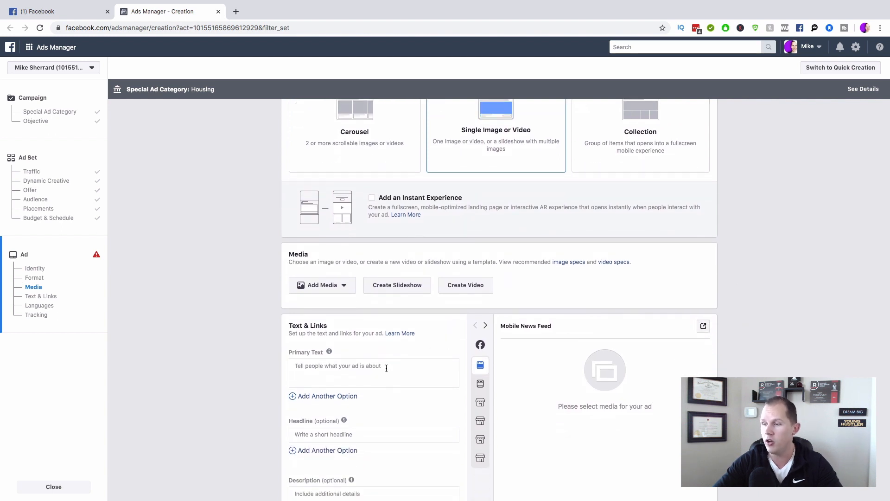
scroll(387, 368, down, 1)
scroll(387, 368, down, 1)
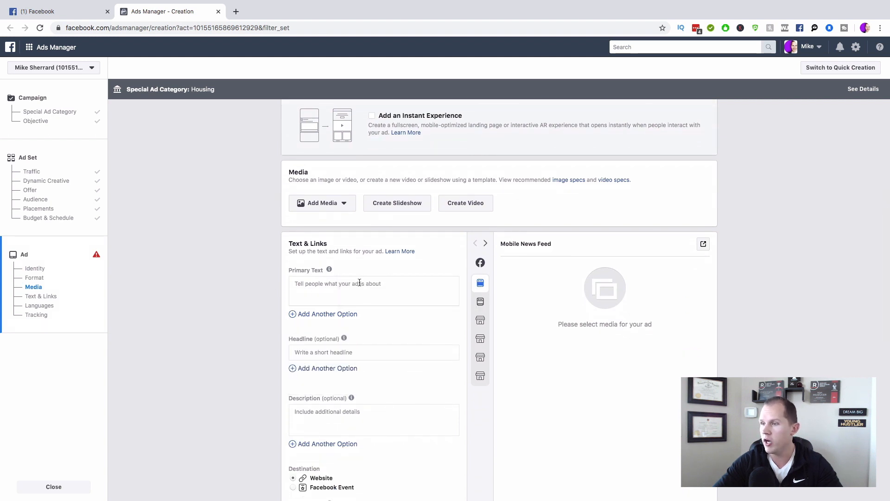
click(338, 206)
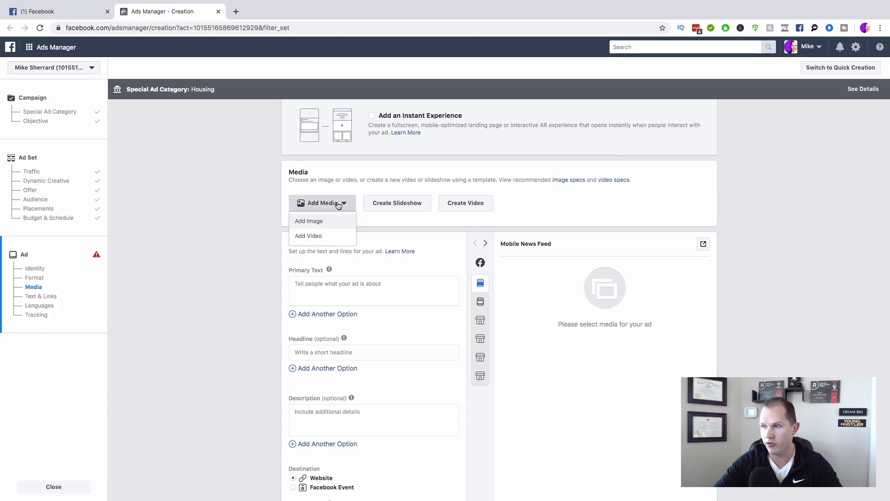
Step: Attach the 1620 × 1080 house photo from the account's Image Assets library to the ad
click(318, 221)
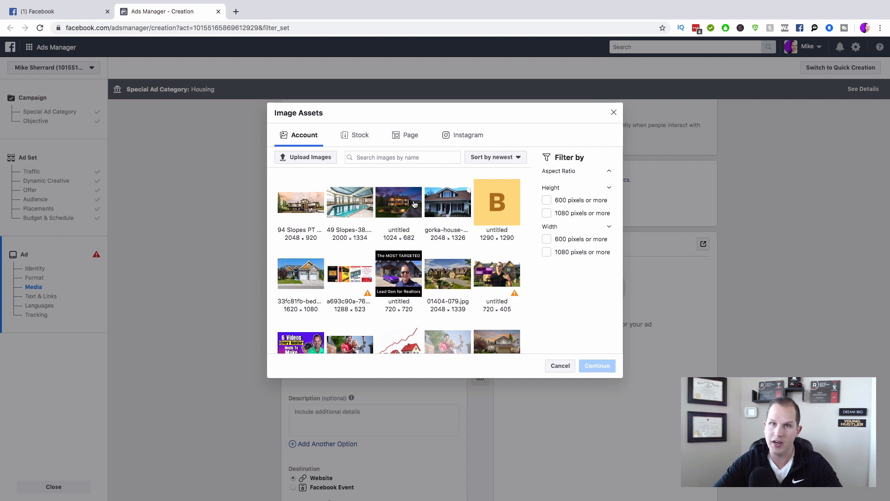
click(299, 276)
click(598, 415)
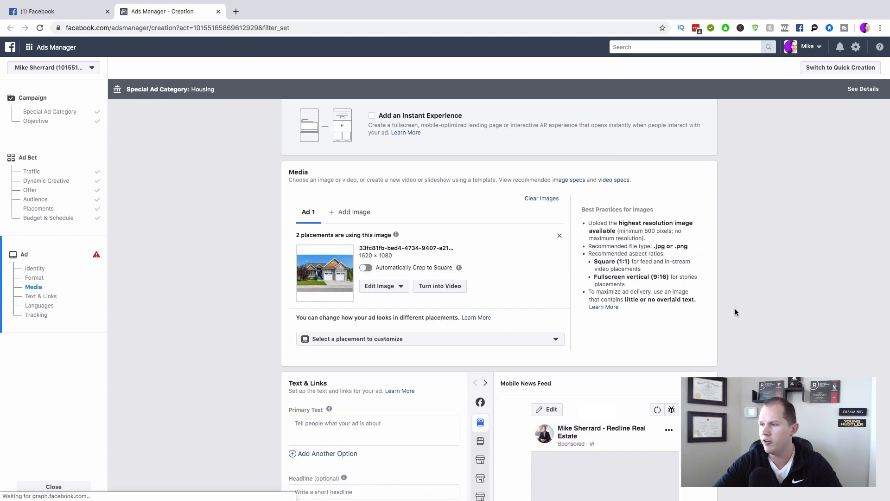
scroll(735, 308, up, 2)
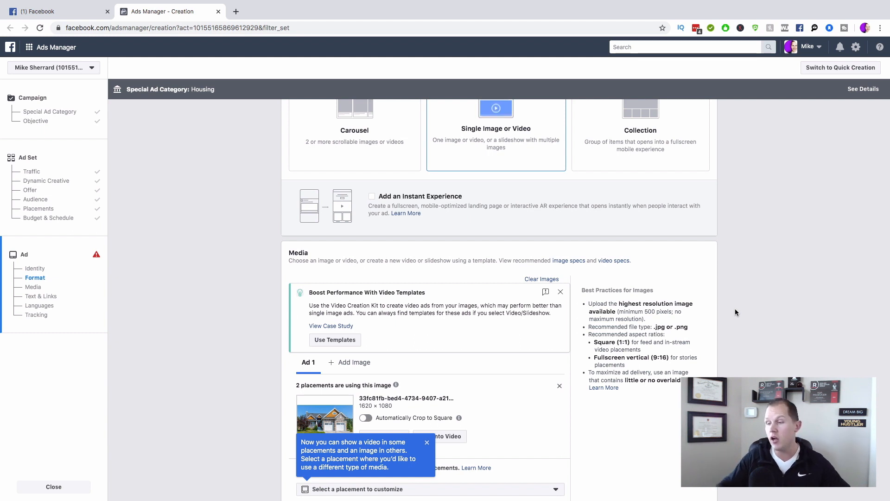
scroll(706, 340, down, 3)
scroll(705, 341, down, 4)
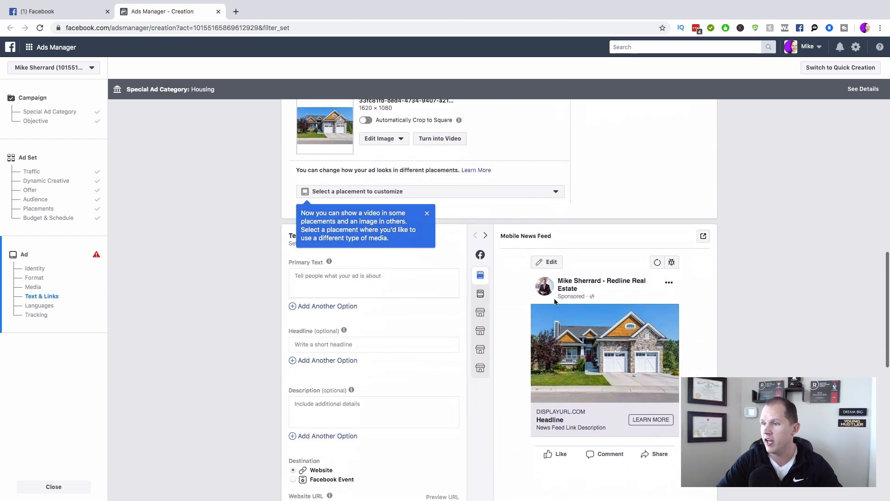
click(332, 273)
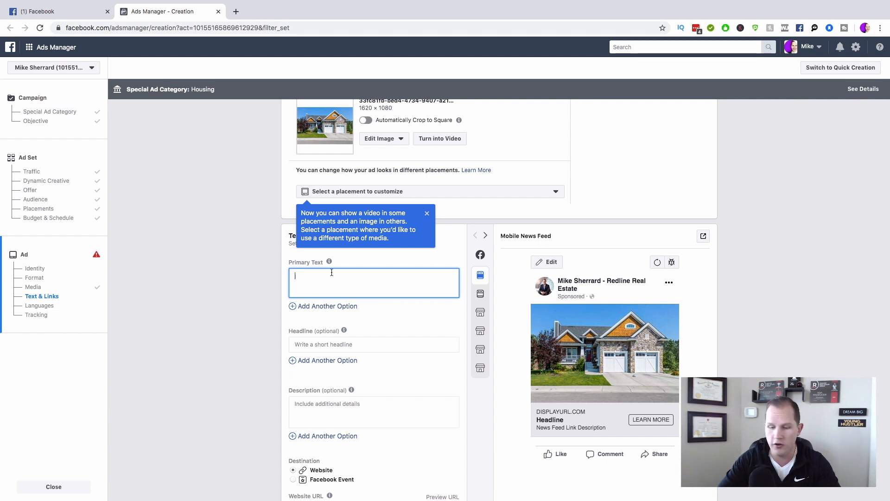
Step: Write the primary text 'JUST LISTED in (community name). This incredible bungalow backing onto the GOLF COURSE has unparalleled views.'
text(JUST LISTED in)
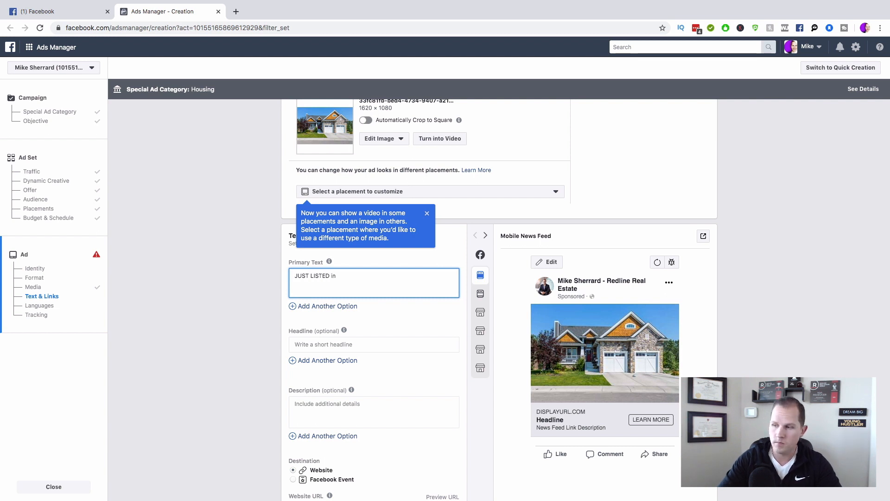
text( ______ co)
key(BackSpace)
key(BackSpace)
key(BackSpace)
key(BackSpace)
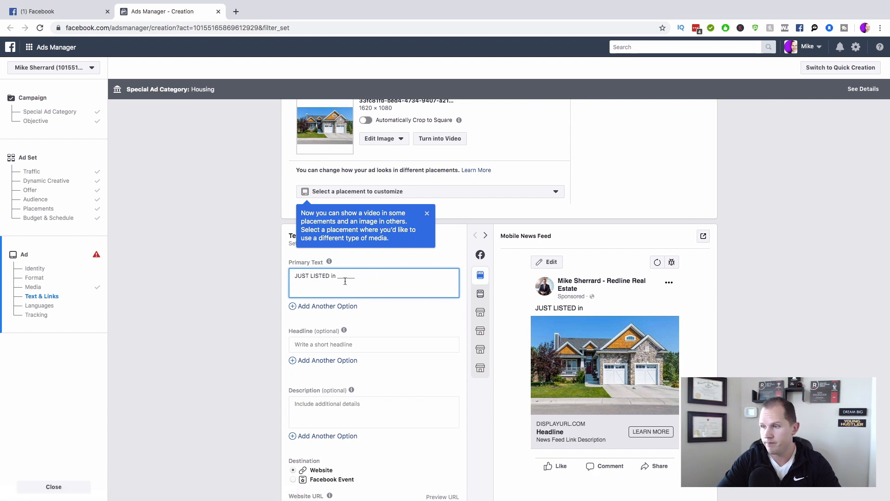
double_click(345, 280)
text((community name))
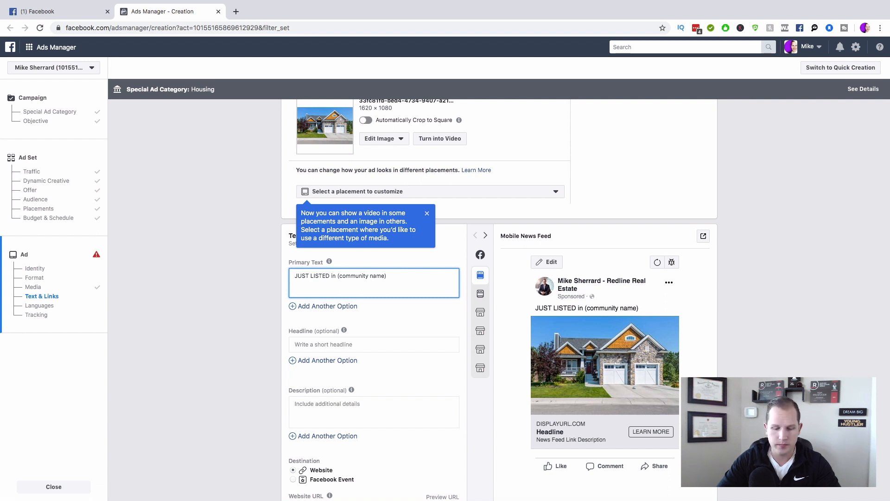
text(This incredible )
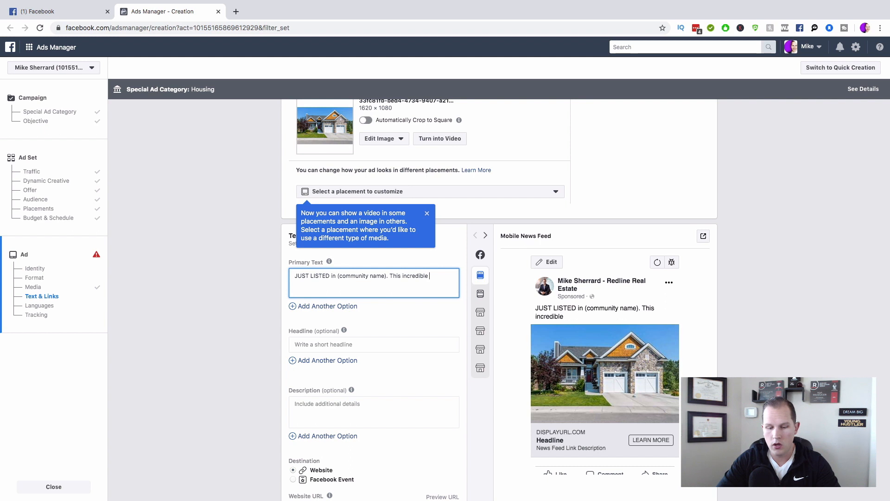
text(bungalow backing onto the GOLF CO)
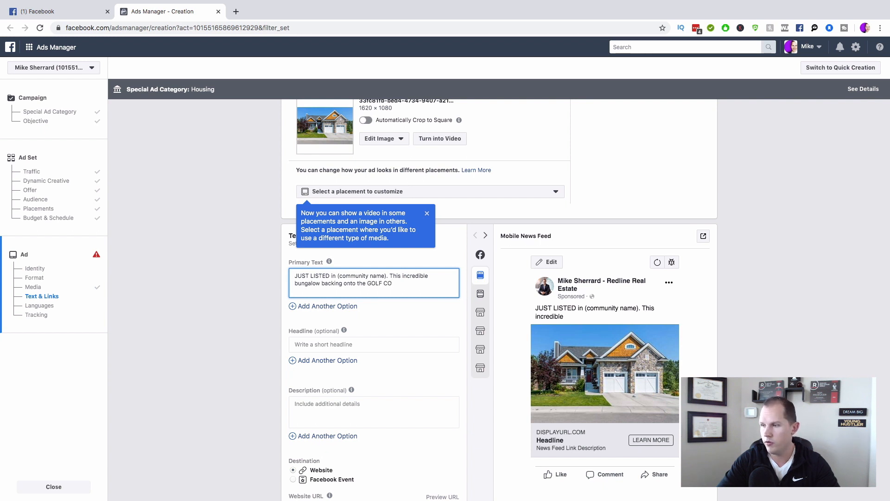
text(URSE)
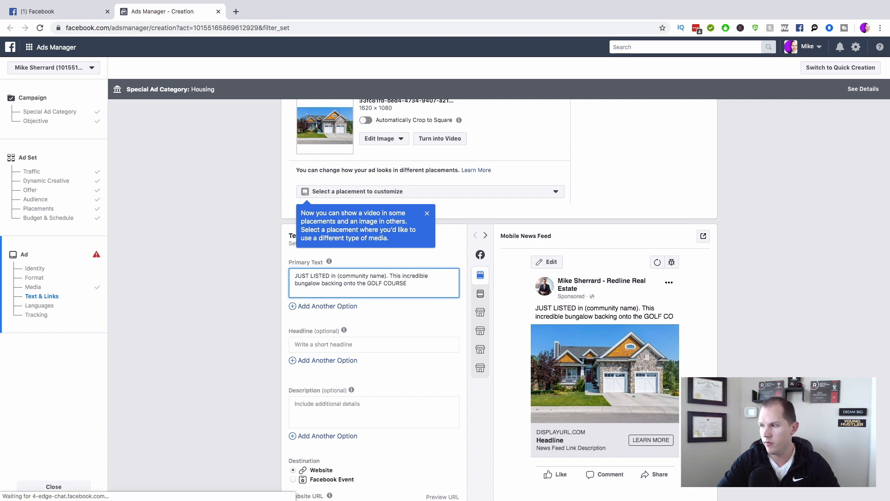
text( has un)
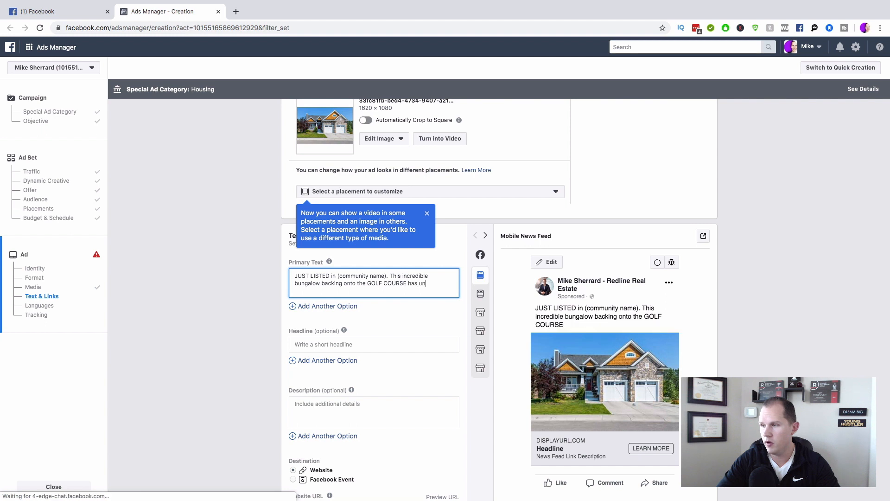
text(paralleled )
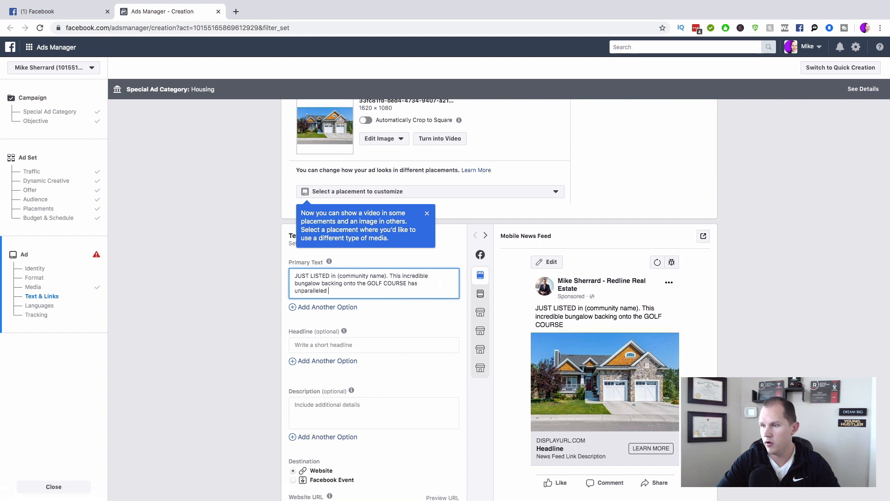
text(views.)
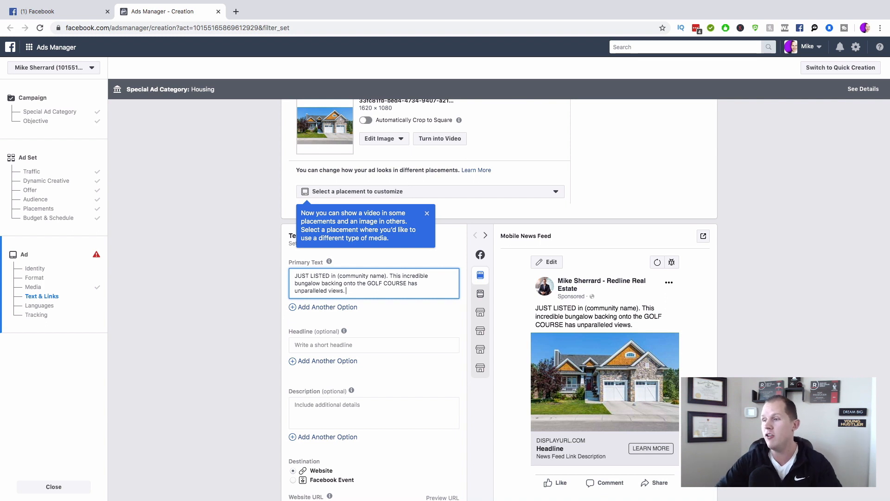
Step: List Granite and stainless appliances, Walkout basement, XXXX sqft, X bedrooms, X bathrooms on separate lines
key(Return)
key(Return)
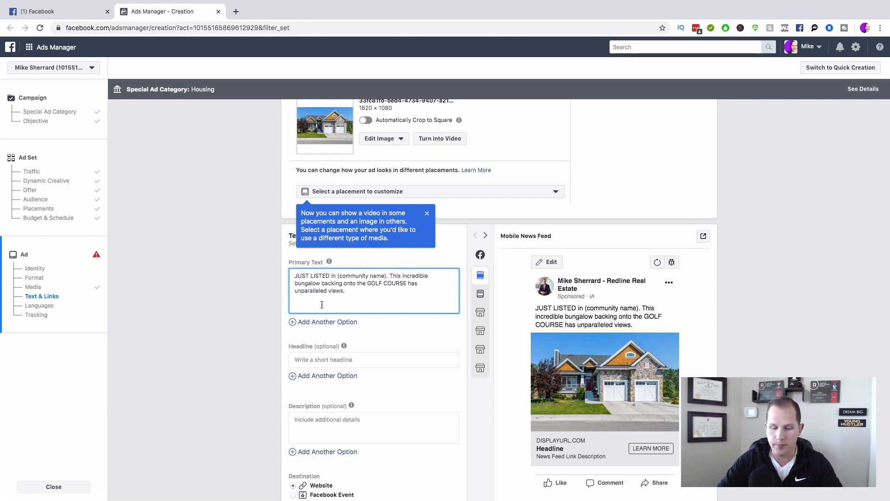
text(Granite)
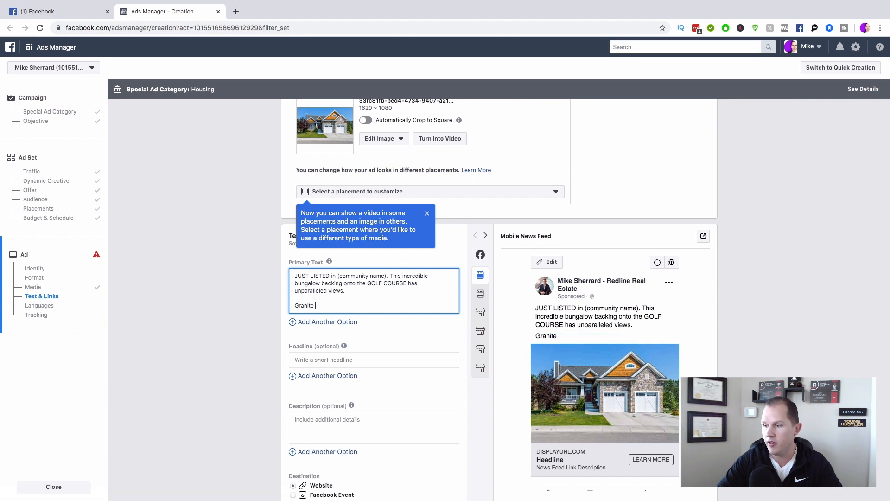
text( and stainless appli)
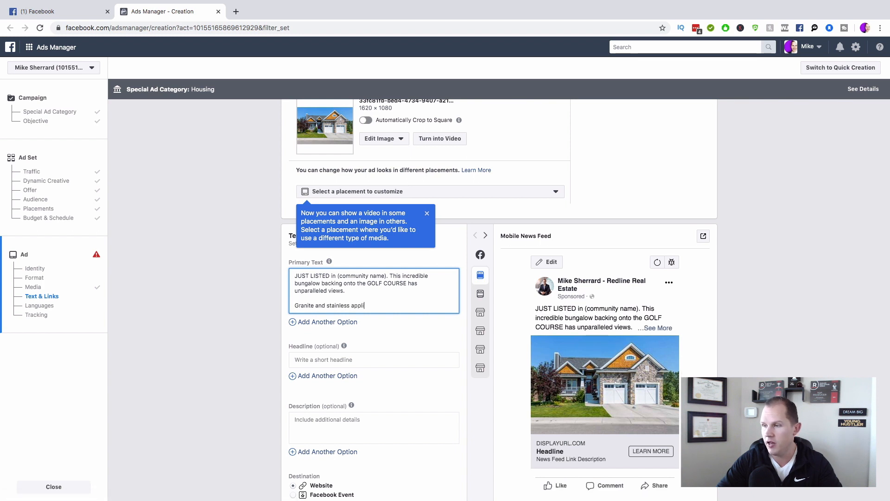
text(ances)
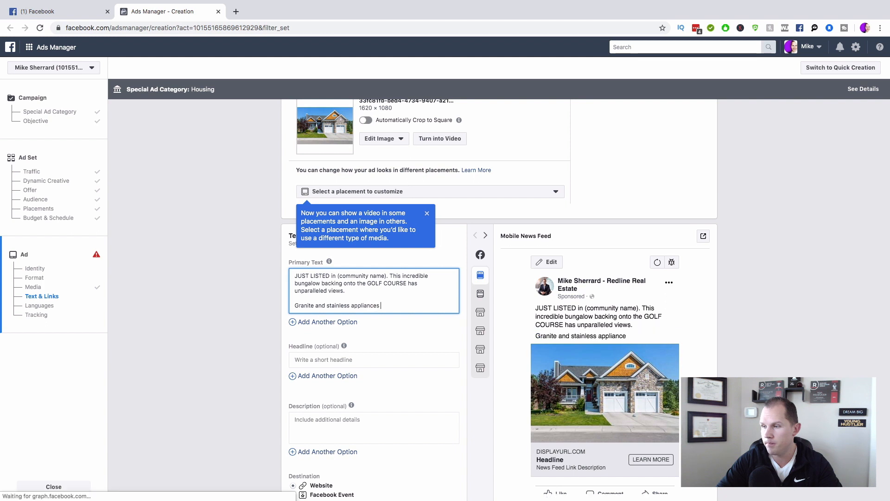
key(Return)
text(Walkout basement)
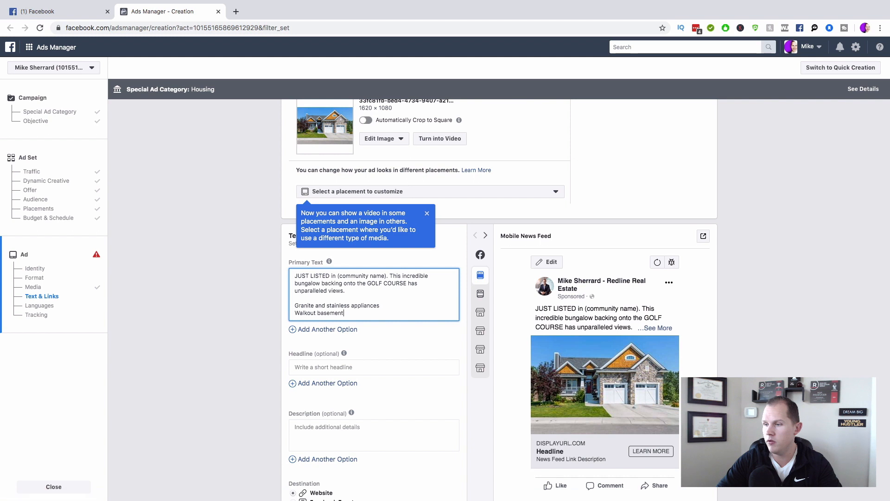
key(Return)
text(XXXX sqft)
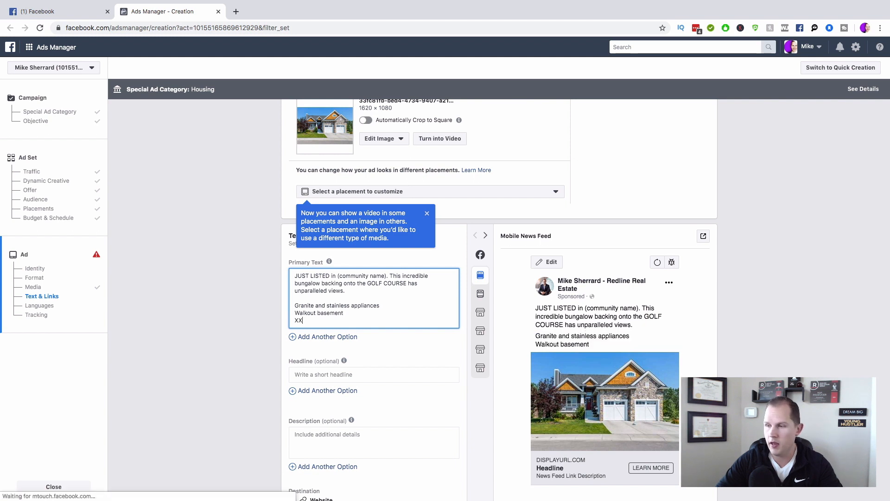
key(Return)
text(X 4bedroom)
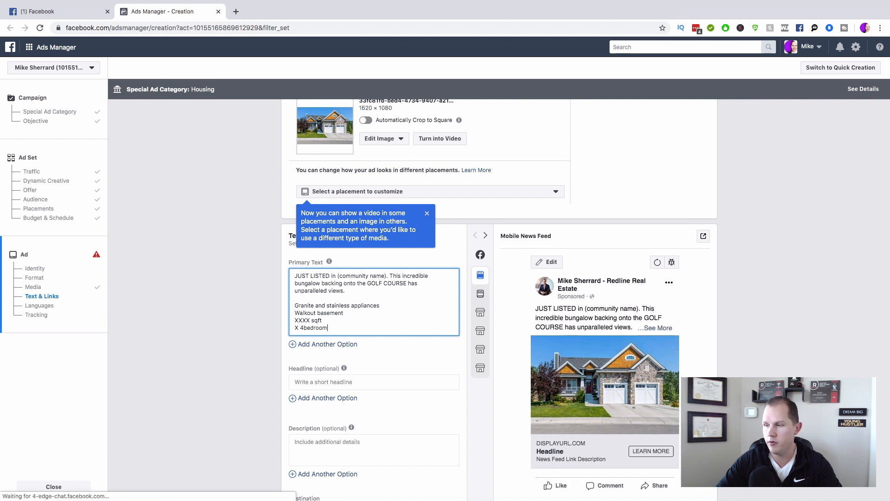
key(BackSpace)
key(BackSpace)
key(BackSpace)
key(BackSpace)
text(bedrooms)
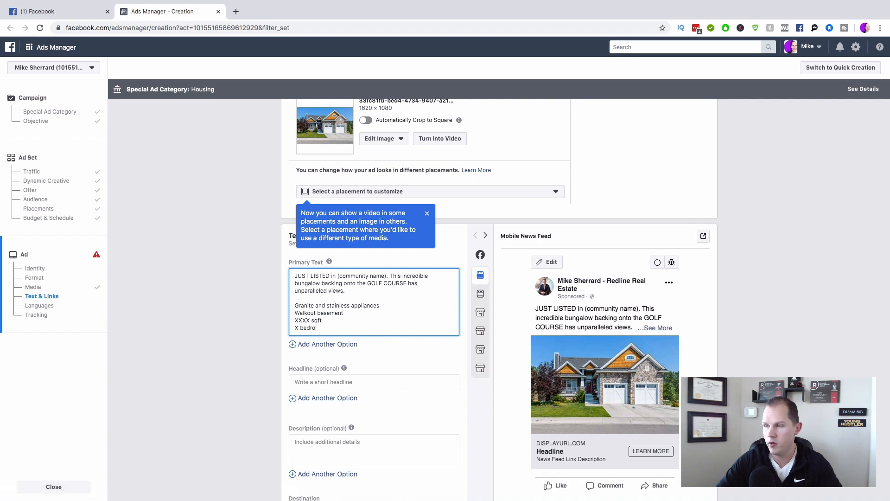
key(Return)
text(X bathrooms)
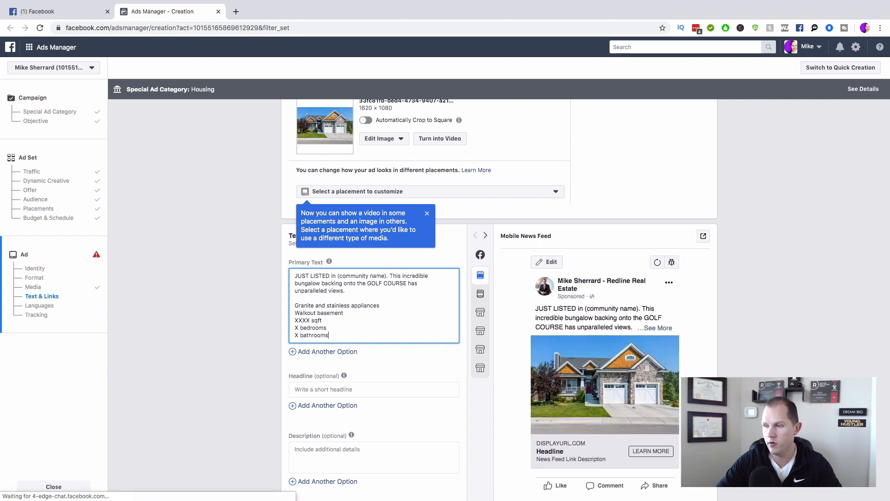
key(Return)
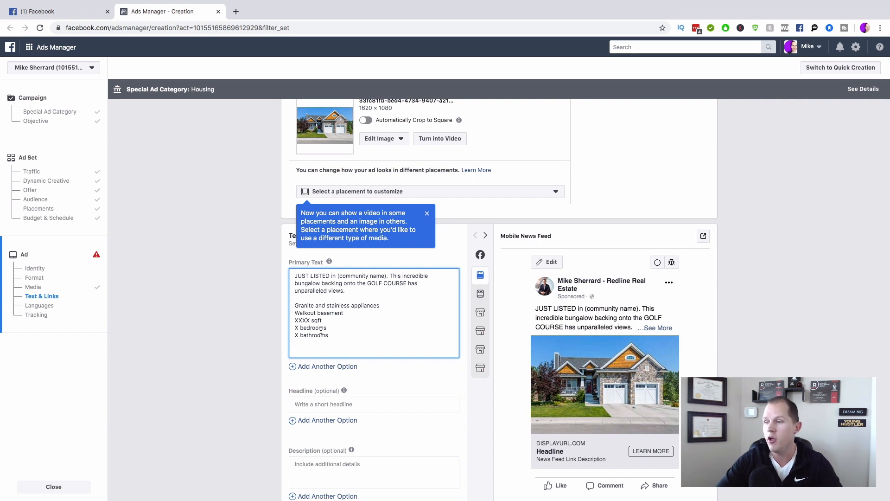
Step: Replace the placeholders with 2,500 sqft, 4 bedrooms and 3.5 bathrooms
drag(310, 320, 296, 320)
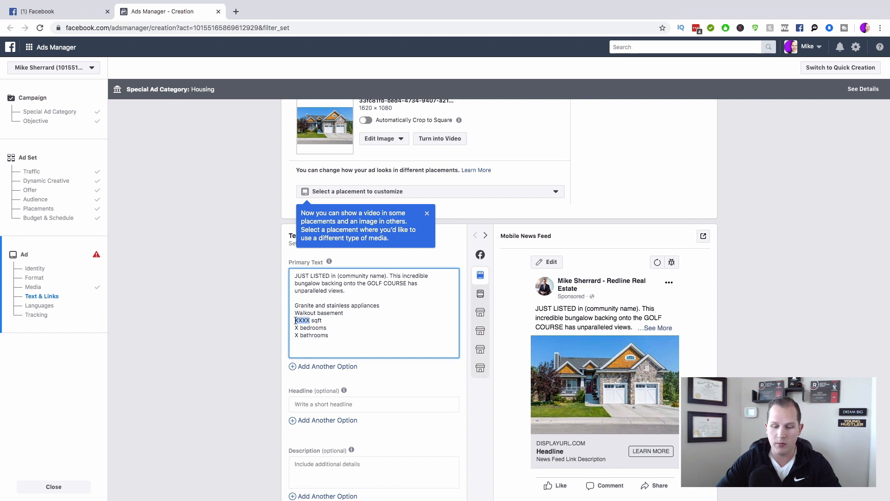
text(2,500)
click(290, 327)
key(Delete)
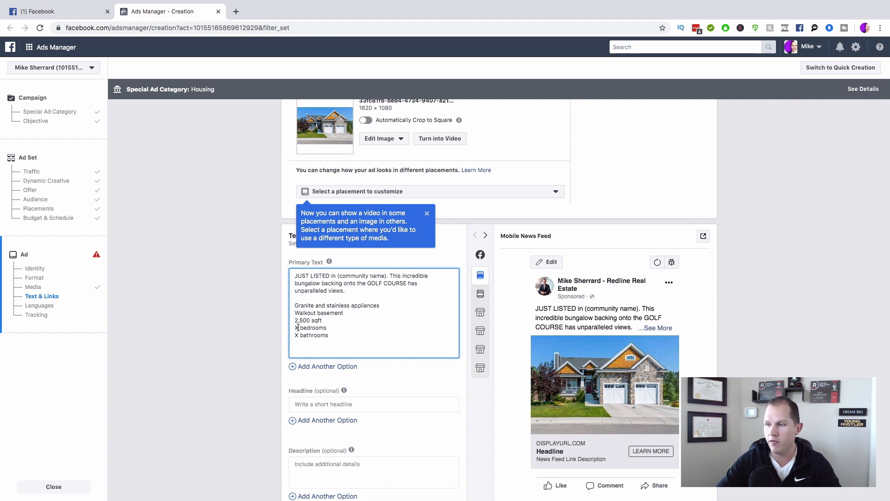
text(4)
key(Down)
key(BackSpace)
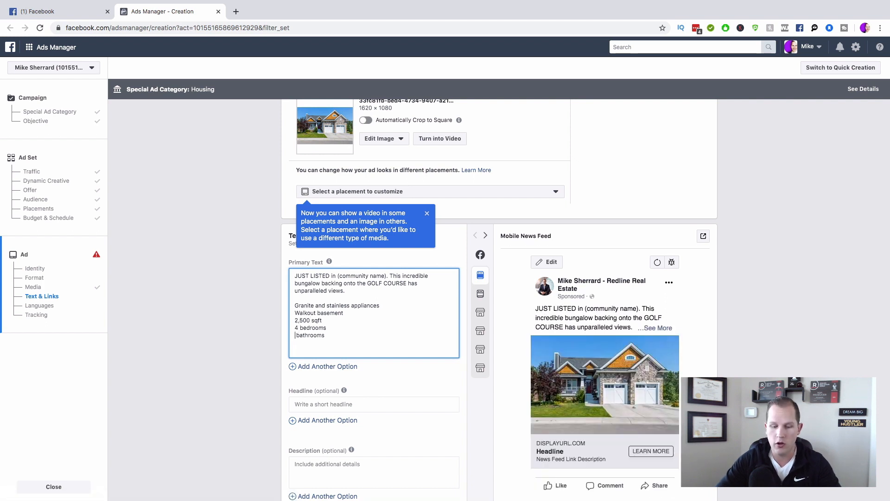
text(3.5)
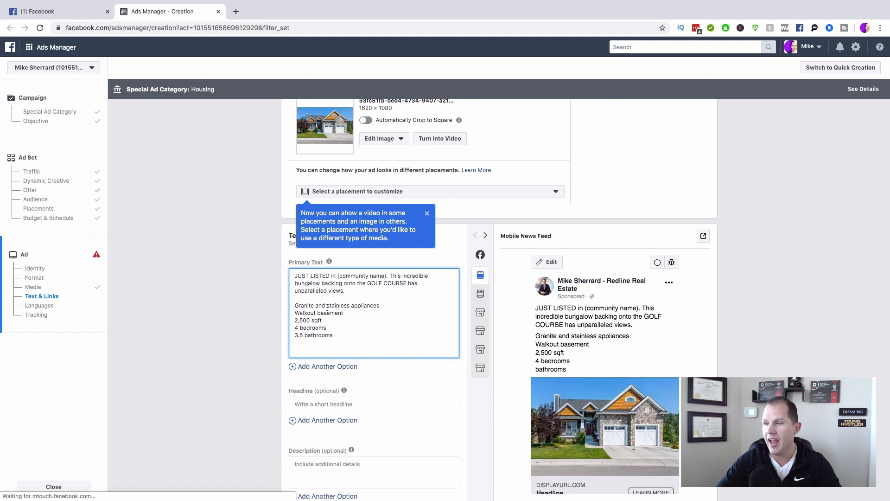
triple_click(296, 312)
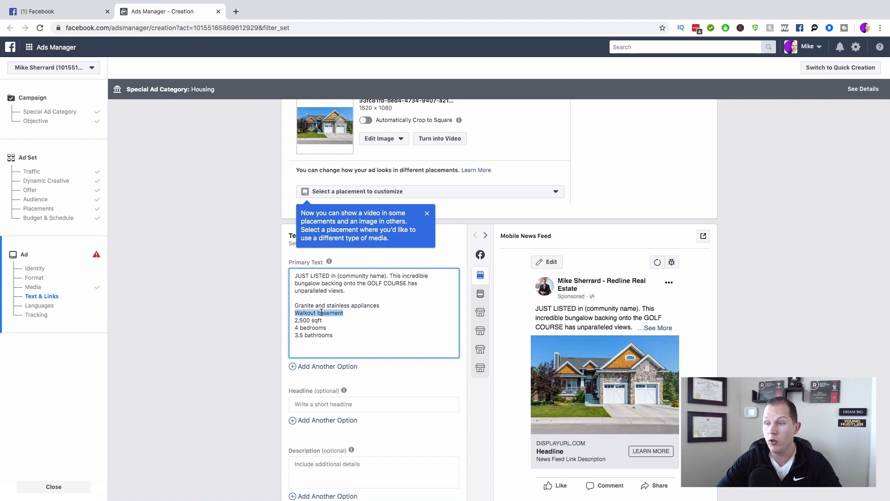
click(333, 348)
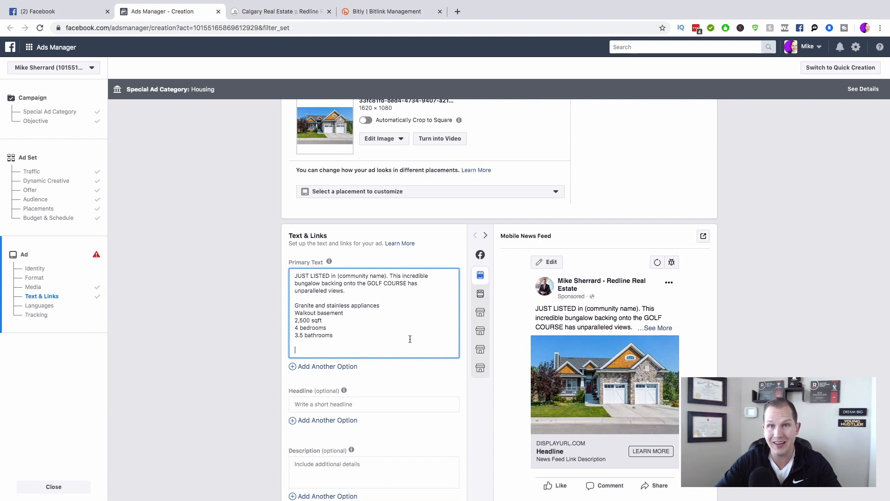
scroll(503, 357, down, 1)
scroll(502, 355, up, 1)
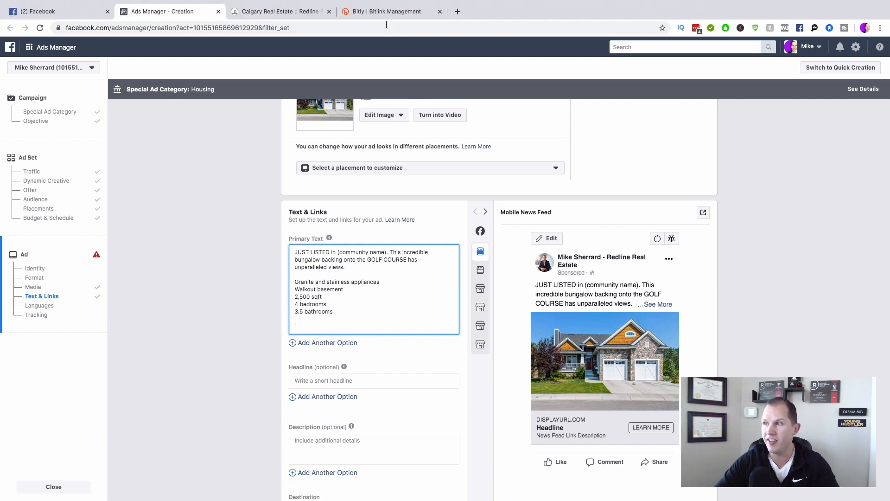
Step: Copy the Calgary listing page's URL and paste it at the end of the primary text
click(387, 13)
click(224, 29)
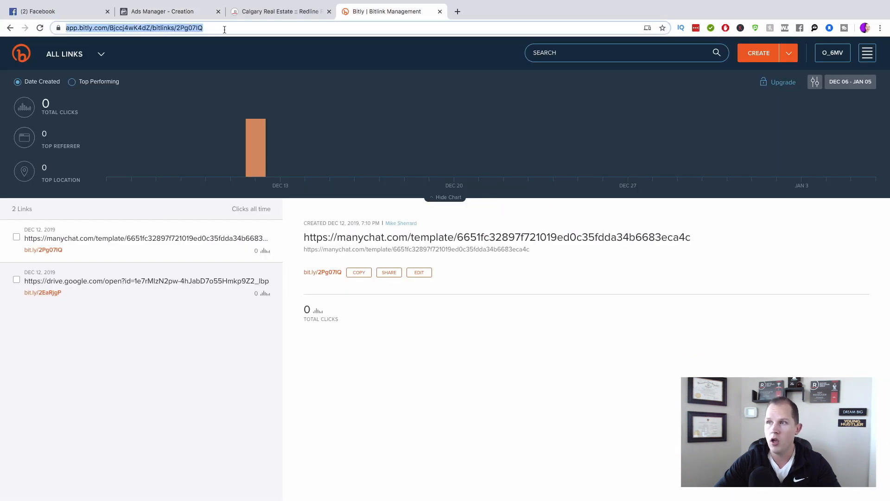
click(261, 14)
click(251, 28)
key(ctrl+c)
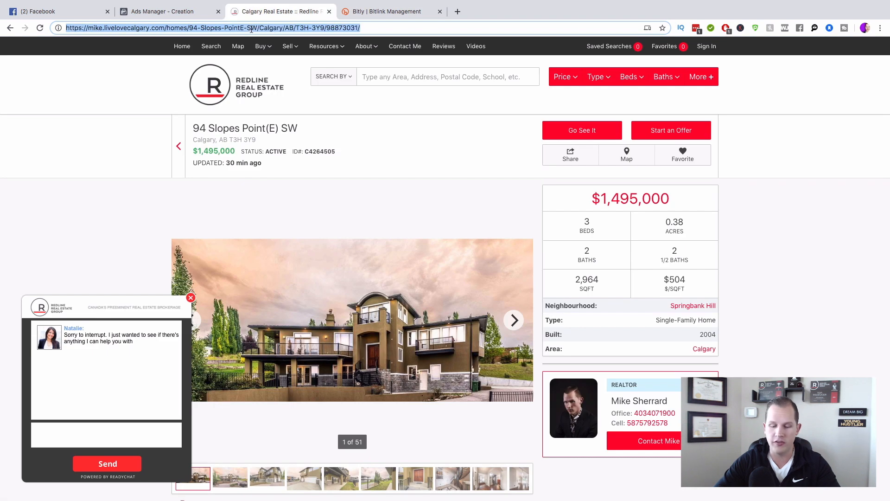
click(365, 11)
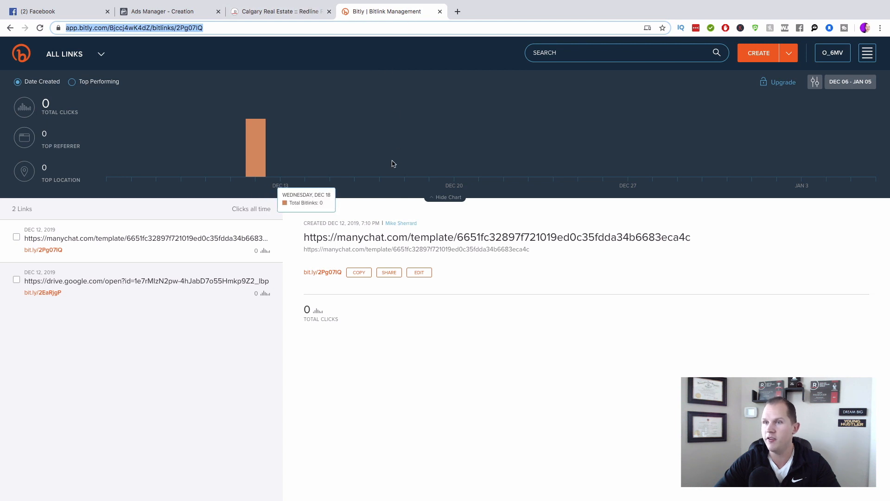
click(204, 14)
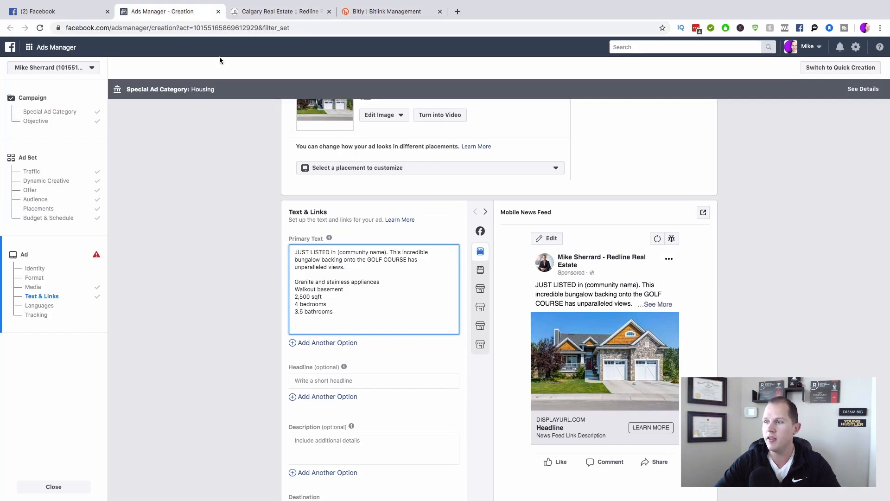
key(ctrl+v)
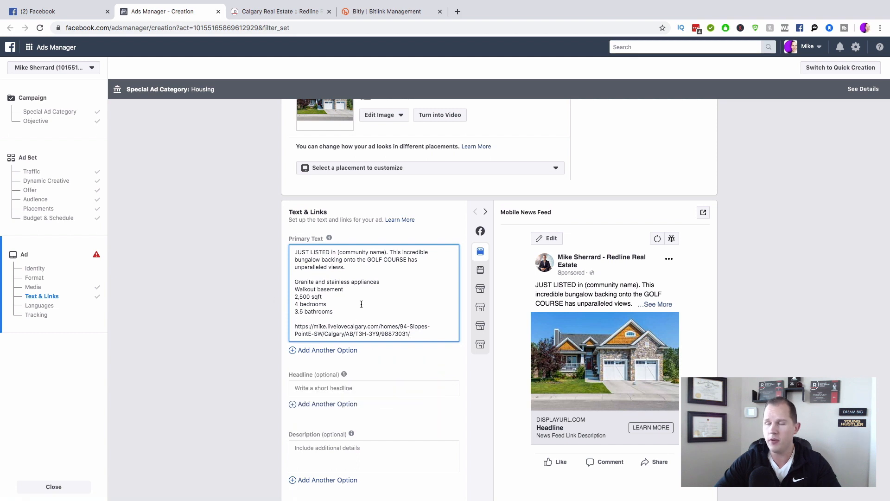
click(382, 13)
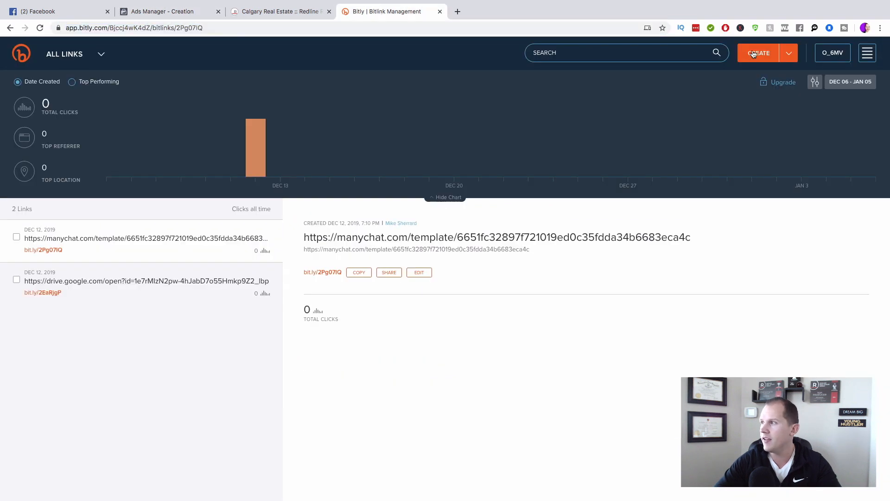
click(753, 55)
key(ctrl+v)
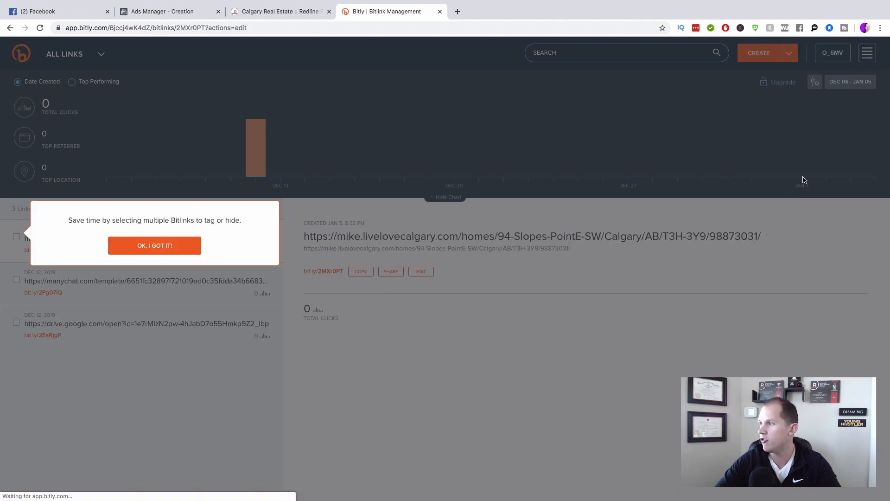
click(838, 84)
click(174, 19)
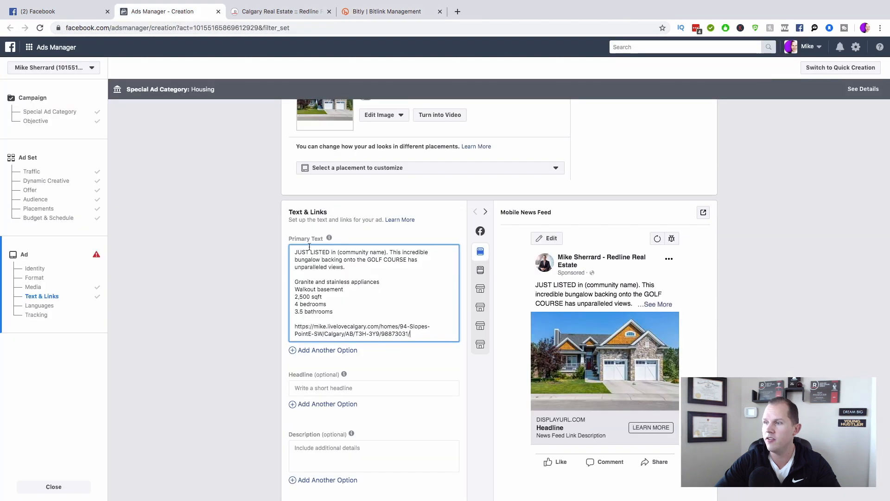
drag(411, 334, 276, 329)
key(ctrl+v)
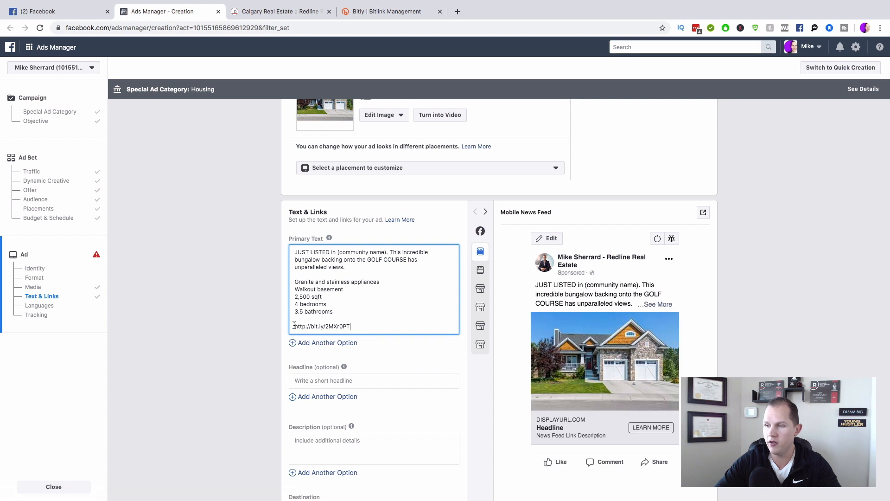
click(295, 327)
text(Click here)
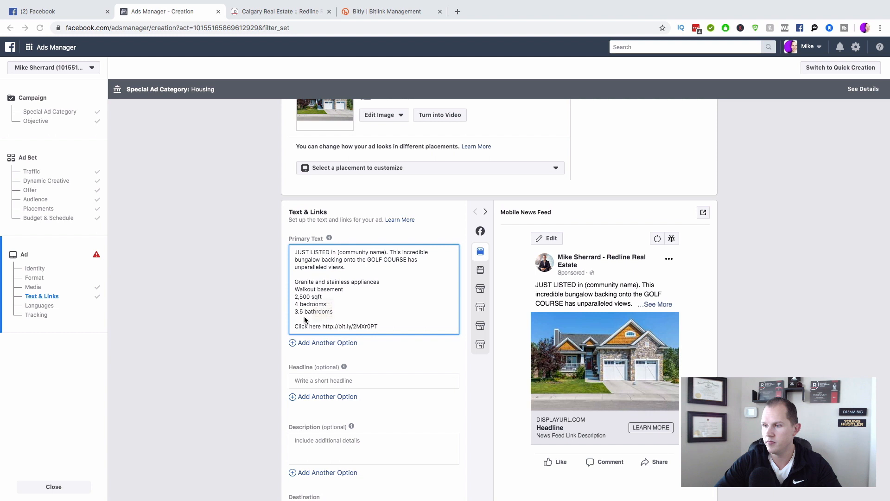
key(ctrl+super+space)
key(Return)
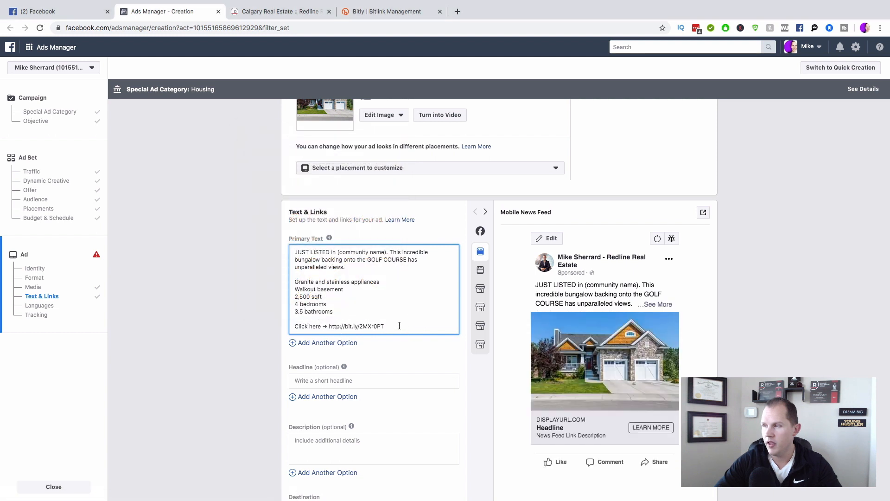
Step: Add placeholder lines XXX-XXX-XXXX for the phone and XXXX@XXXXX for the e-mail
key(Return)
key(Return)
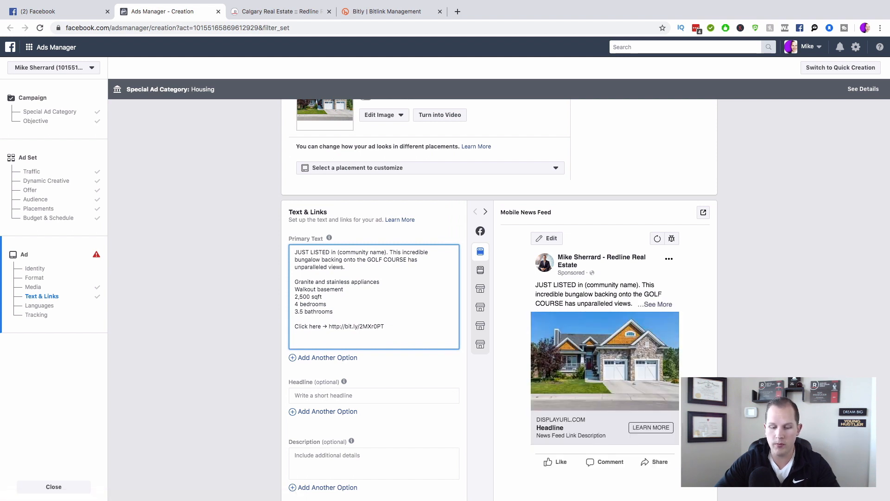
text(XXX-XXX-XXXX)
key(Return)
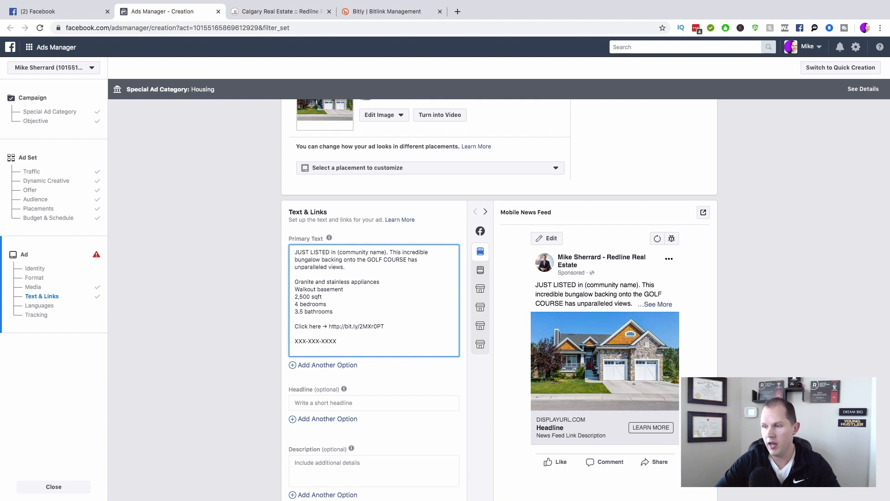
text(XXXX)
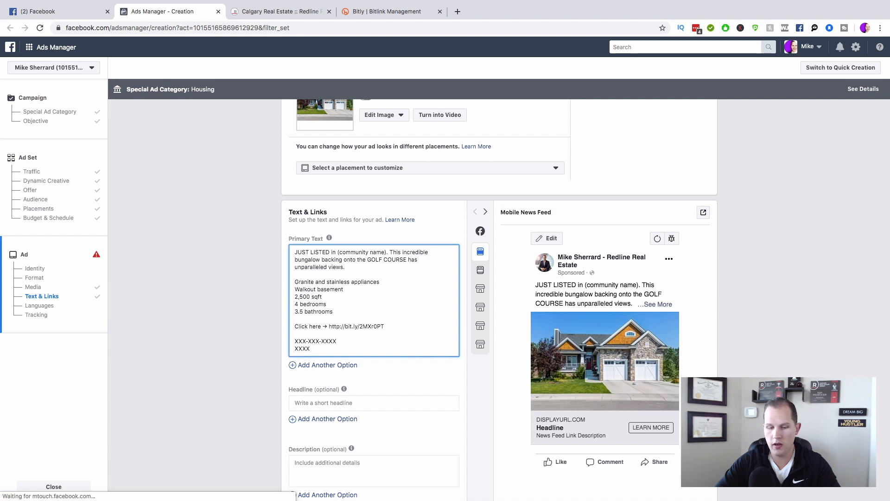
text(@XXXXX)
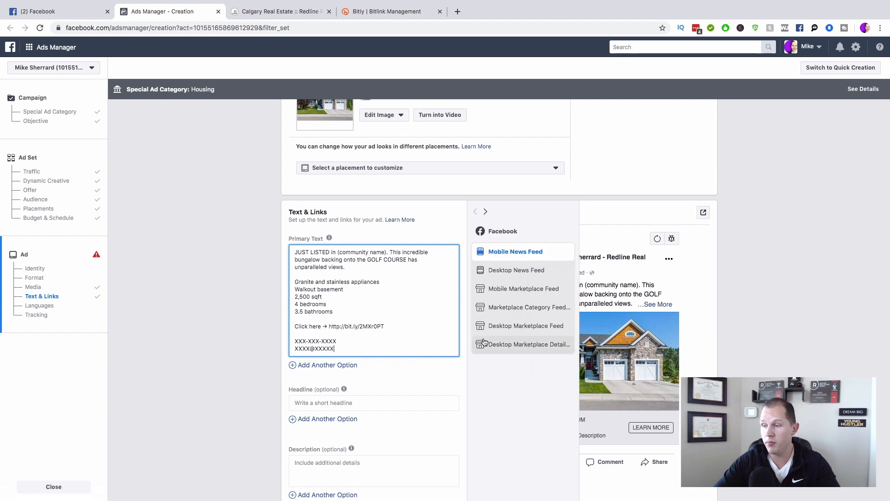
scroll(449, 378, down, 2)
scroll(449, 381, down, 1)
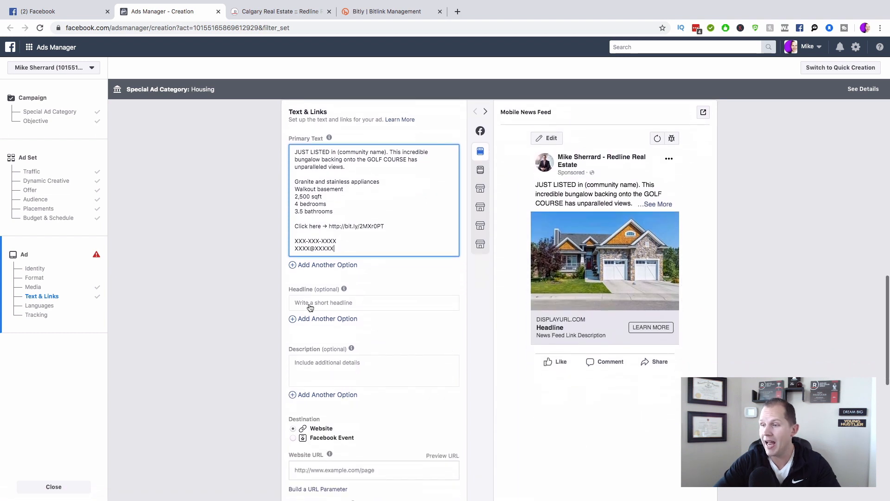
Step: Set the headline to 'JUST LISTED IN (community) 🔥'
click(308, 301)
text(JUST LISTED IN)
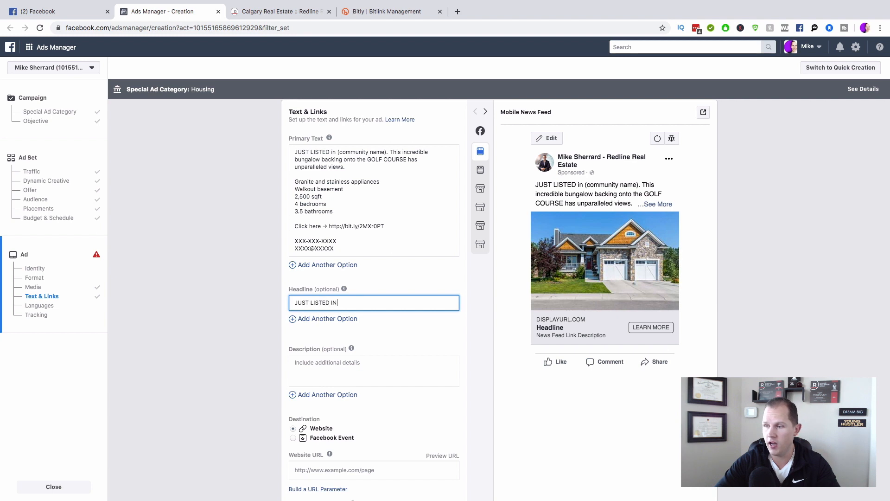
text( (comm)
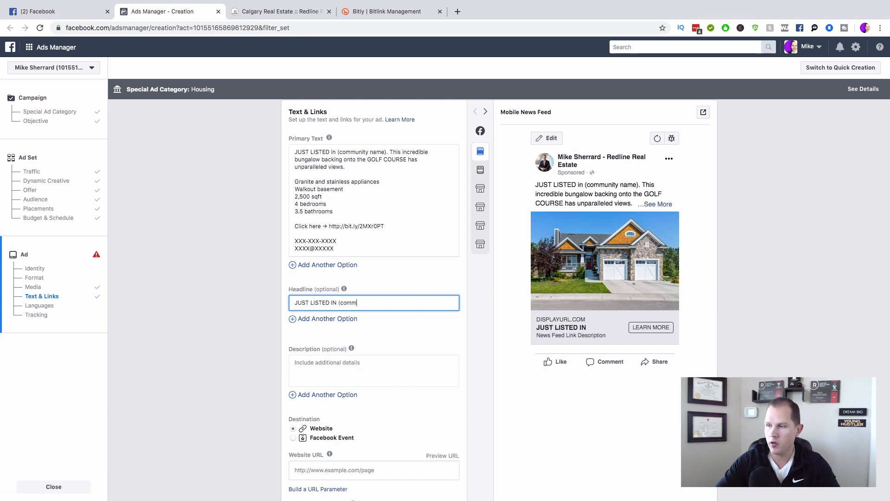
text(unity))
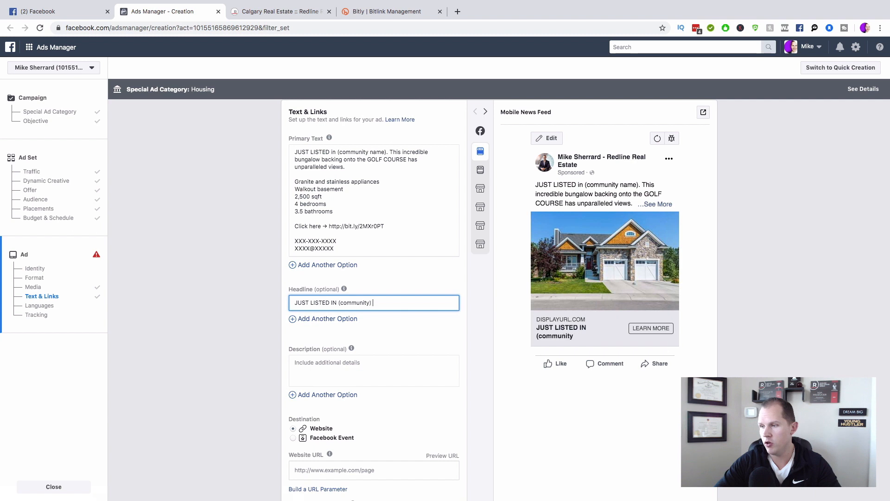
key(ctrl+super+space)
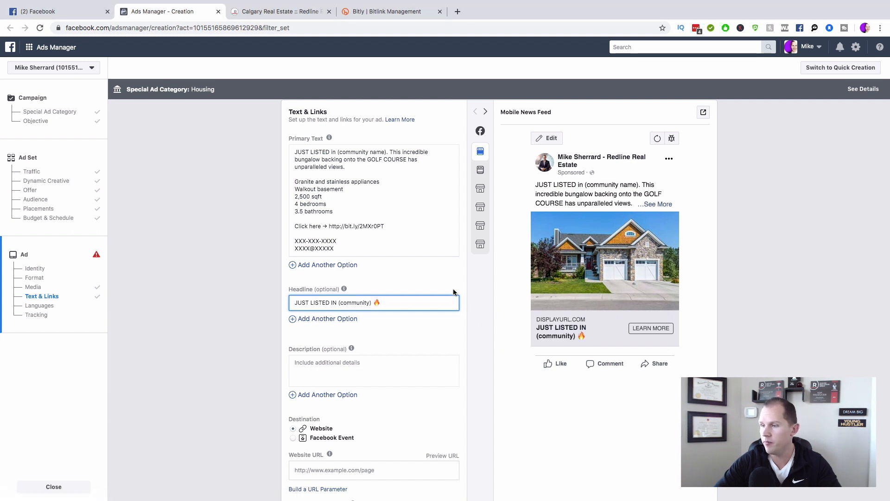
scroll(410, 324, down, 2)
scroll(409, 321, down, 5)
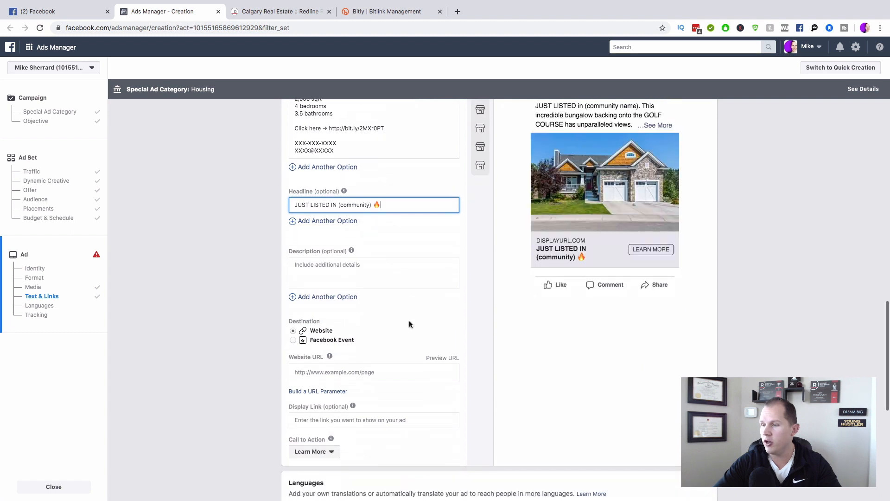
click(348, 343)
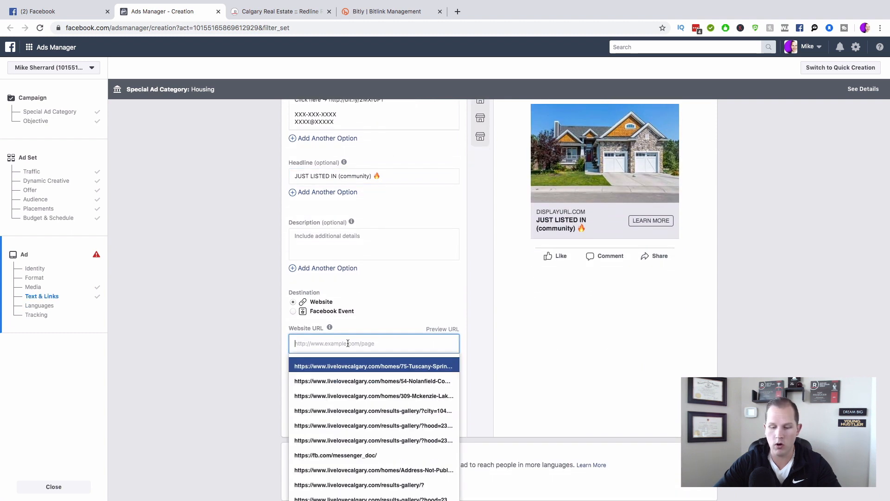
key(super+v)
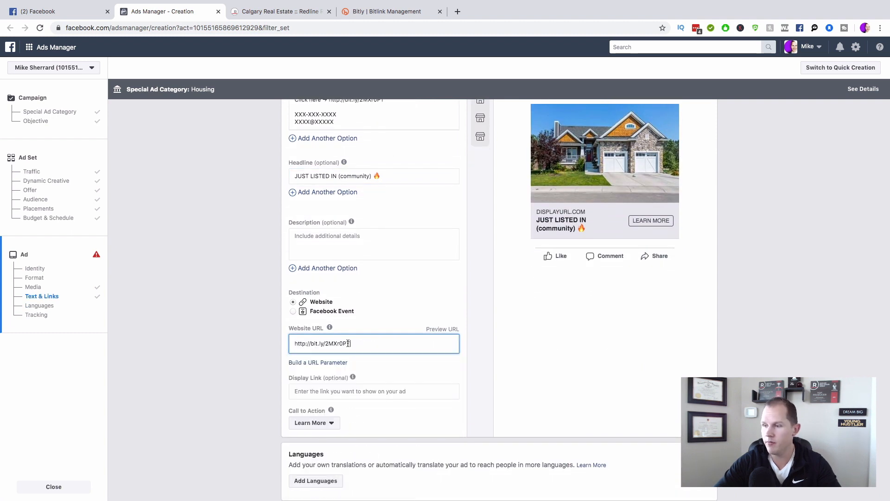
click(478, 304)
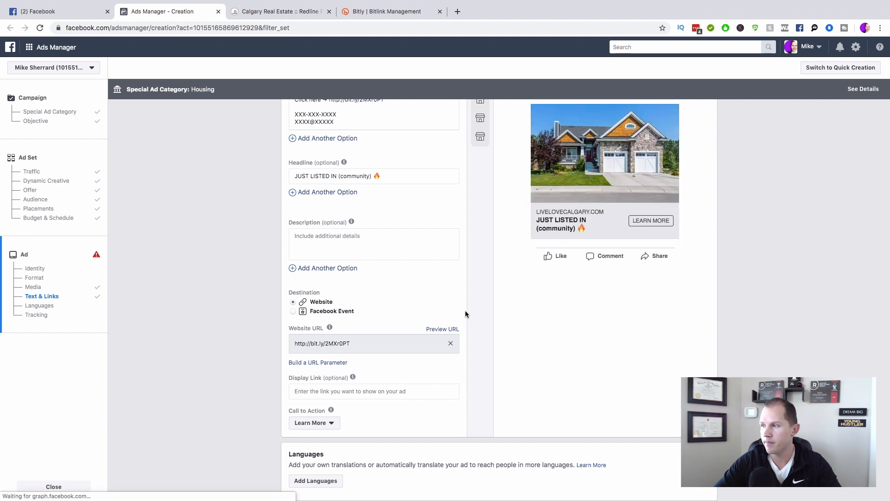
scroll(465, 314, down, 1)
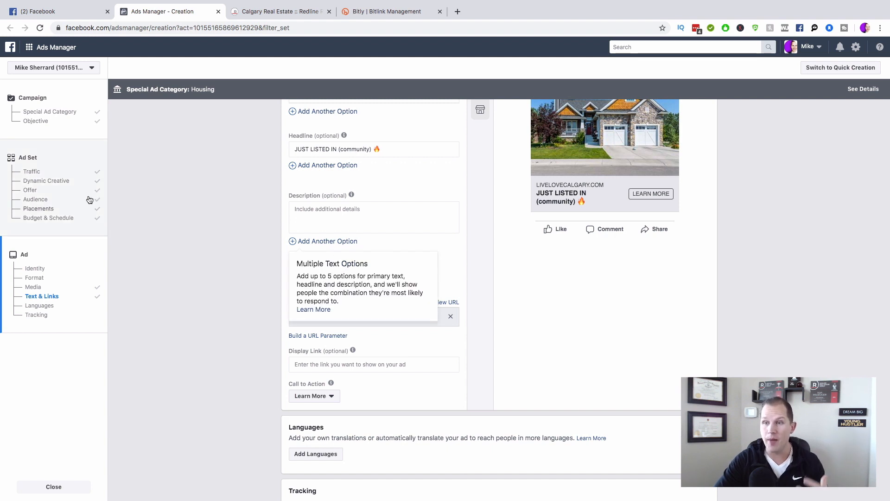
Step: Reopen the ad set's Audience (Calgary, Alberta, 15 mi) and close Custom Audiences without adding any
click(58, 181)
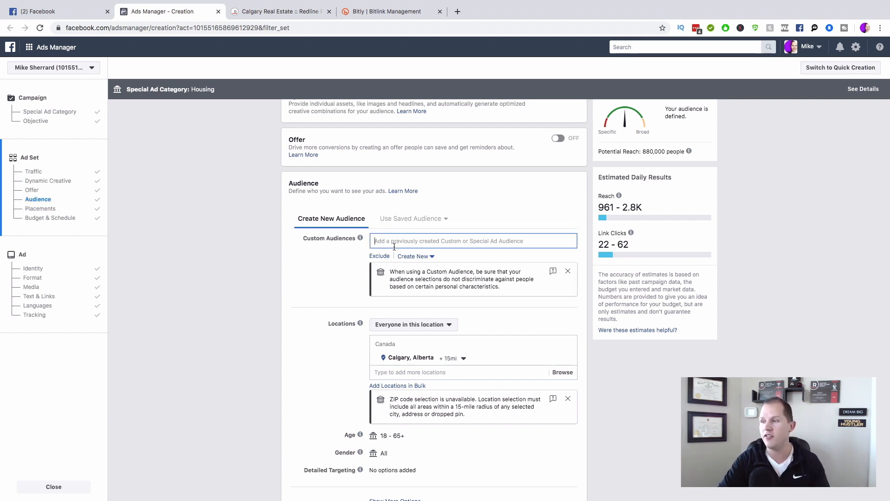
click(396, 243)
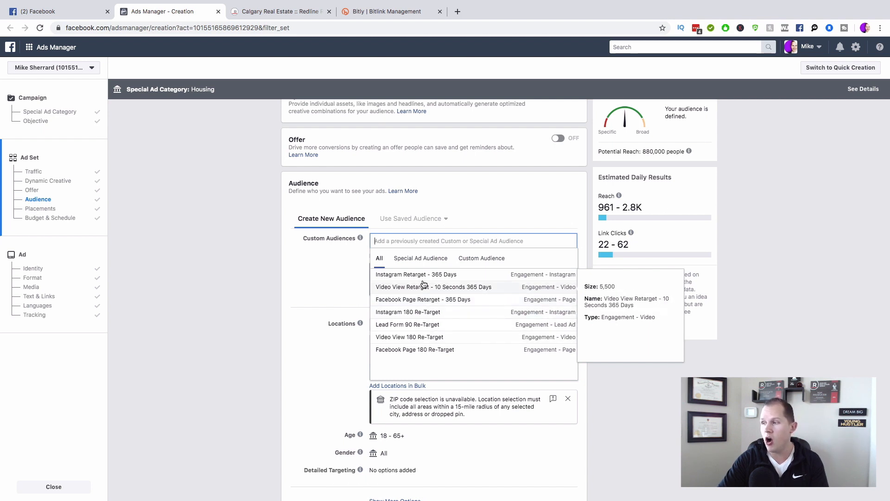
click(786, 226)
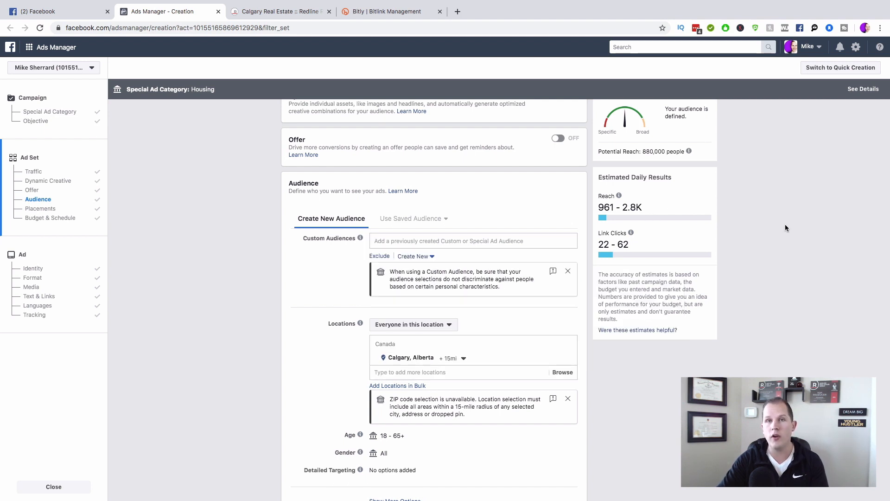